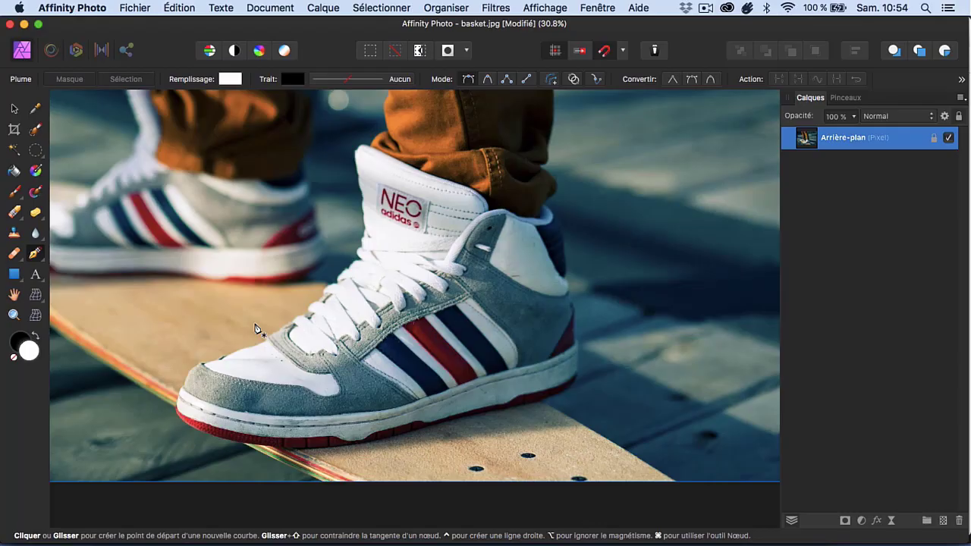
scroll(287, 343, up, 5)
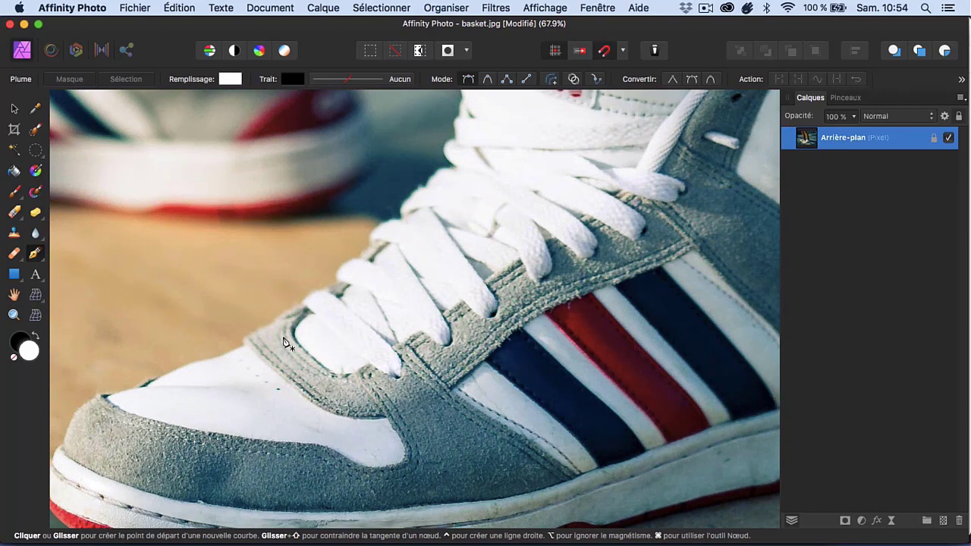
scroll(287, 343, up, 5)
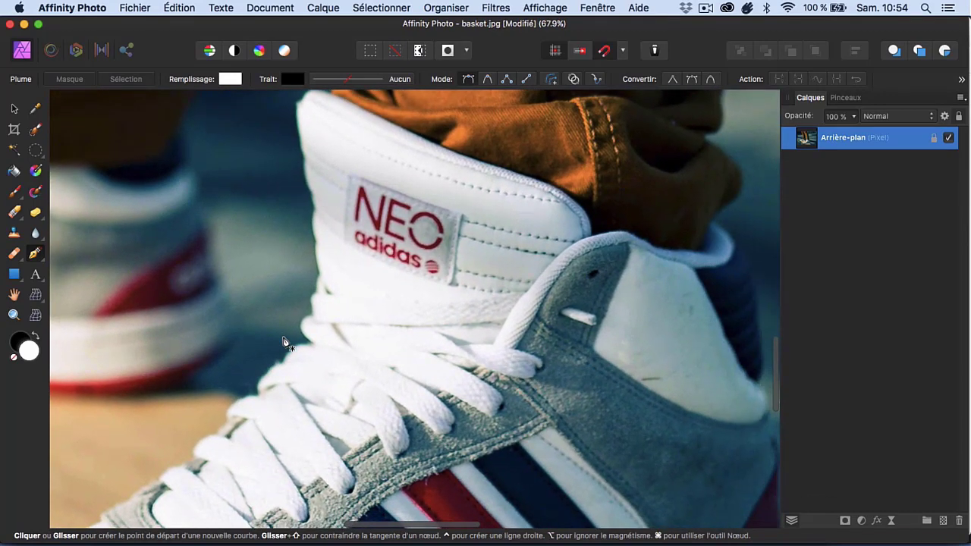
scroll(287, 343, right, 3)
scroll(287, 343, up, 3)
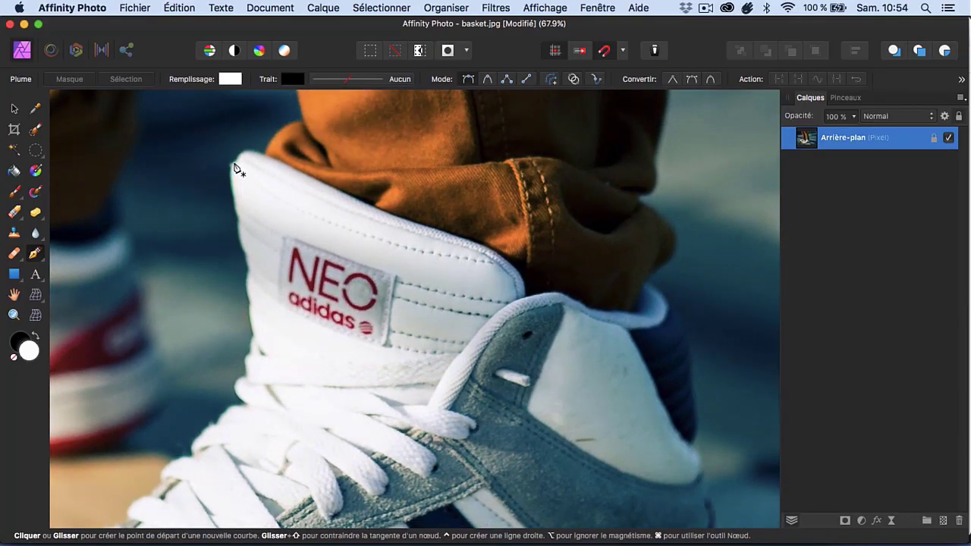
drag(235, 161, 280, 162)
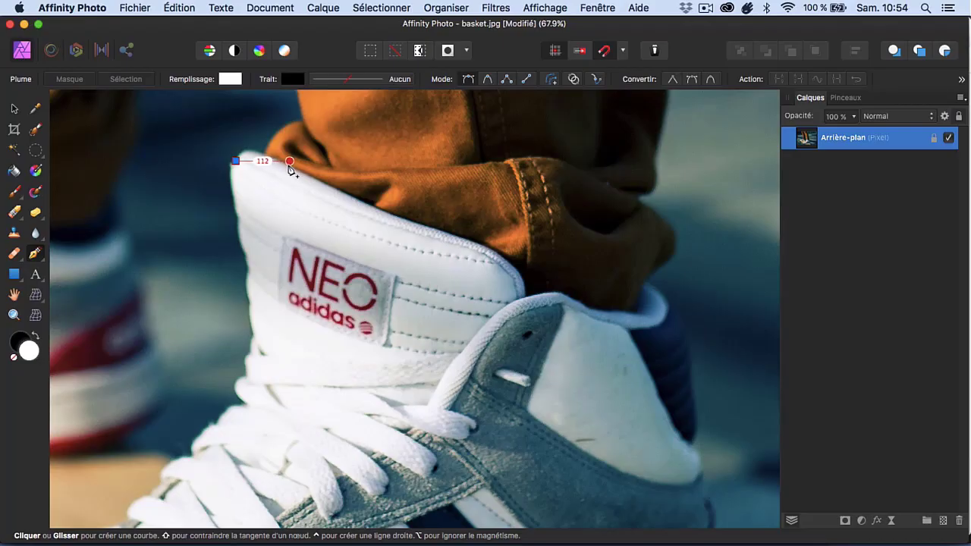
key(alt)
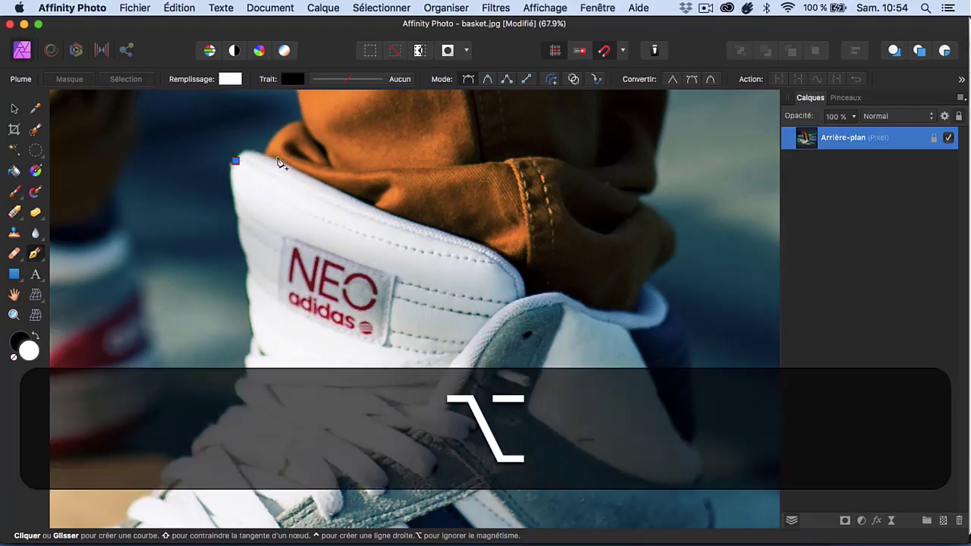
drag(286, 162, 278, 166)
click(282, 162)
mouse_move(302, 175)
mouse_down()
mouse_move(318, 189)
mouse_move(312, 181)
mouse_up()
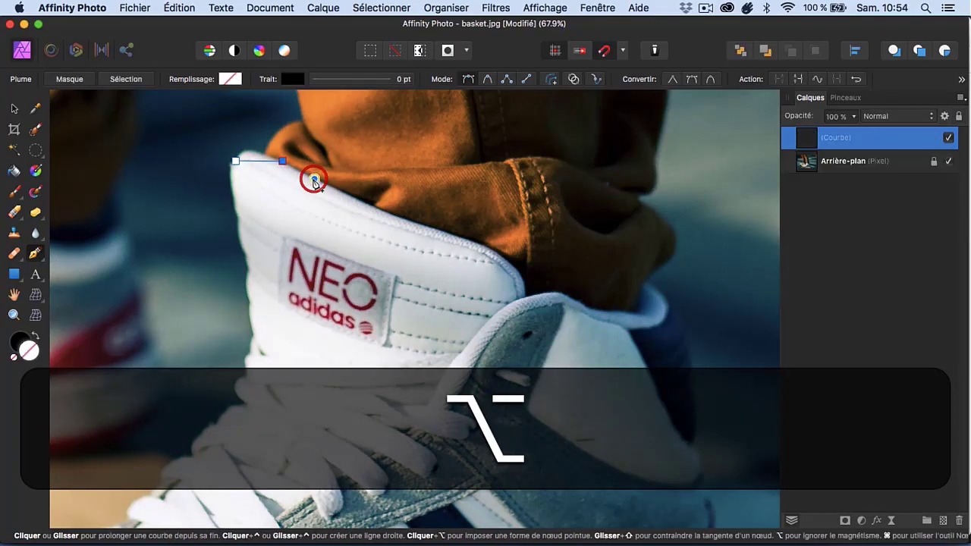
key(alt+super+z)
key(super+z)
Start a Pen path at the shoe tongue's tip, curve it halfway along the tongue's upper edge, and retract the last node's outgoing handle
drag(238, 161, 324, 180)
key(alt)
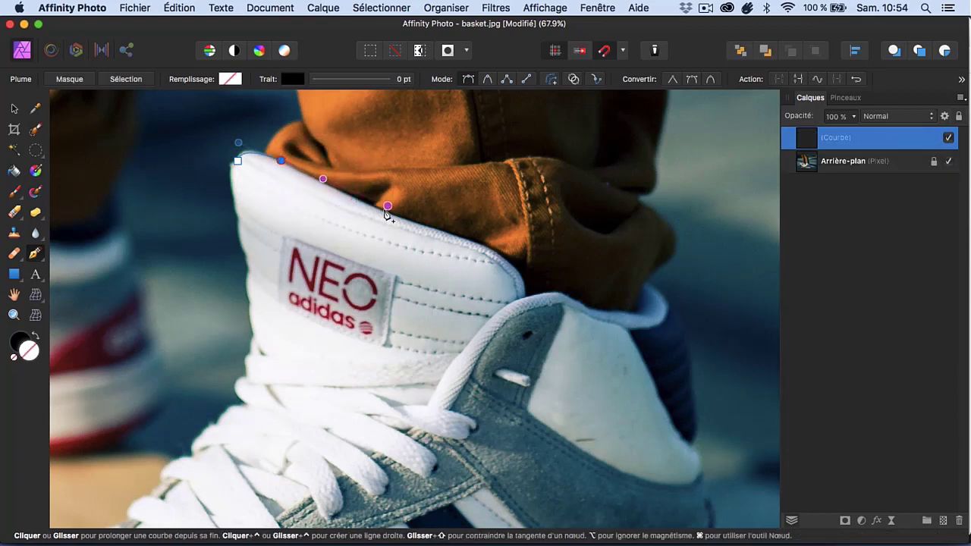
key(alt)
drag(394, 215, 439, 228)
key(alt)
alt+click(439, 228)
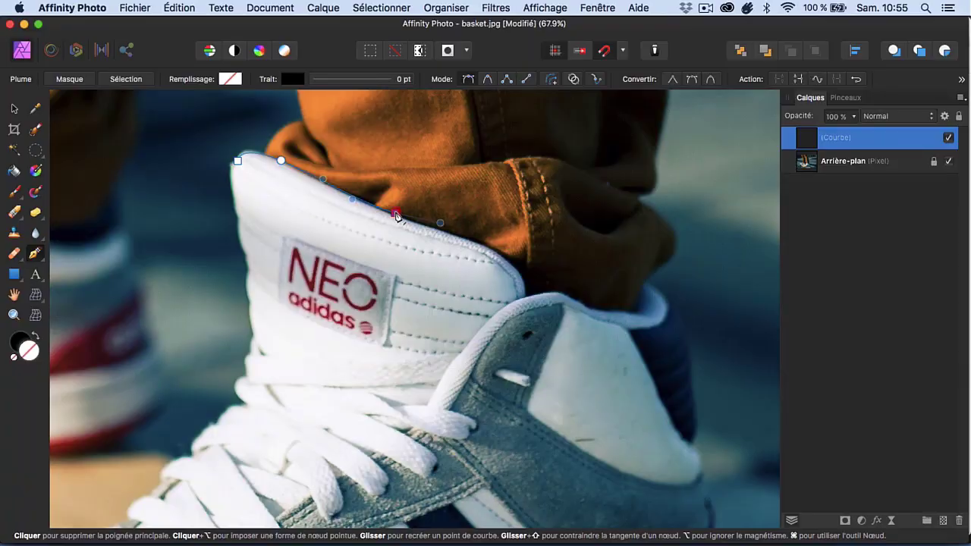
click(395, 215)
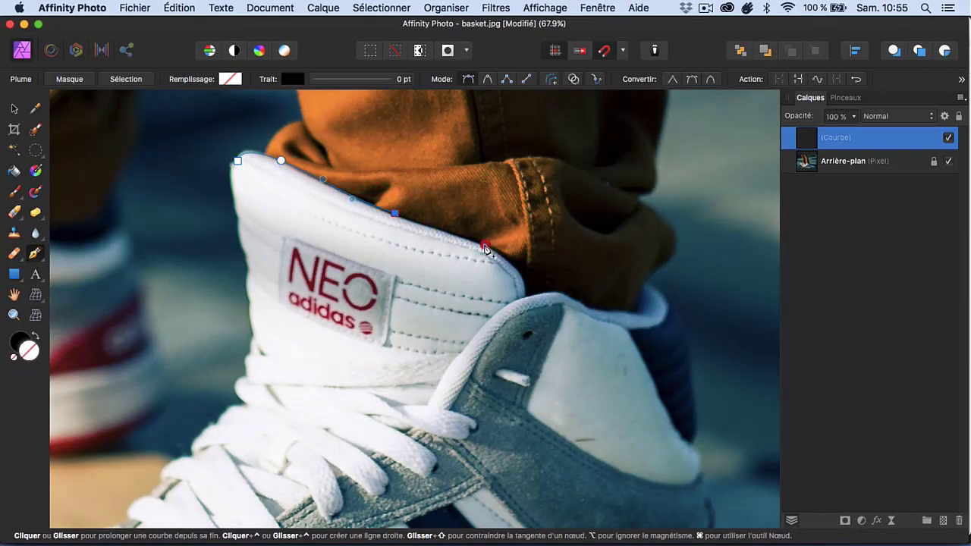
Extend the path around the tongue's rounded rear corner to where it meets the collar, retracting each node's outgoing handle
drag(486, 249, 515, 249)
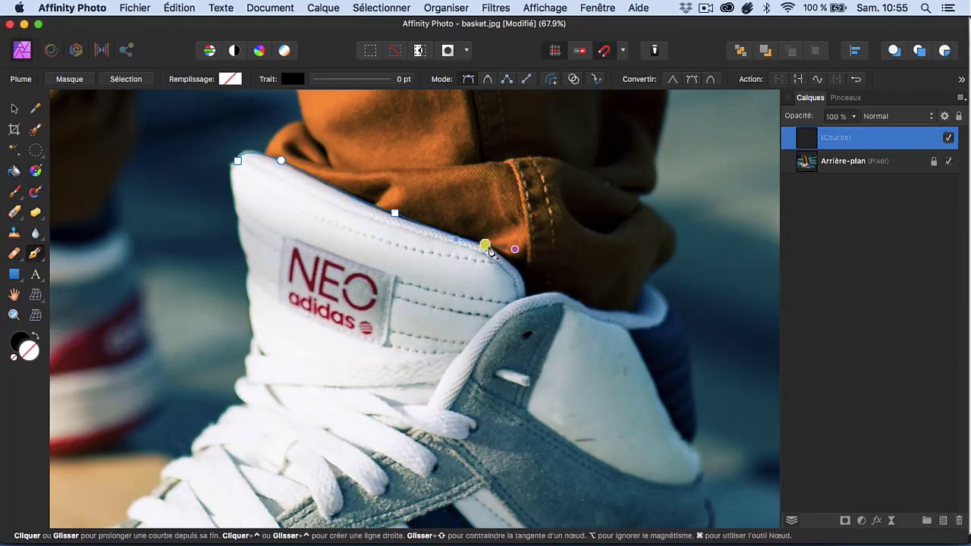
click(485, 245)
drag(527, 298, 527, 317)
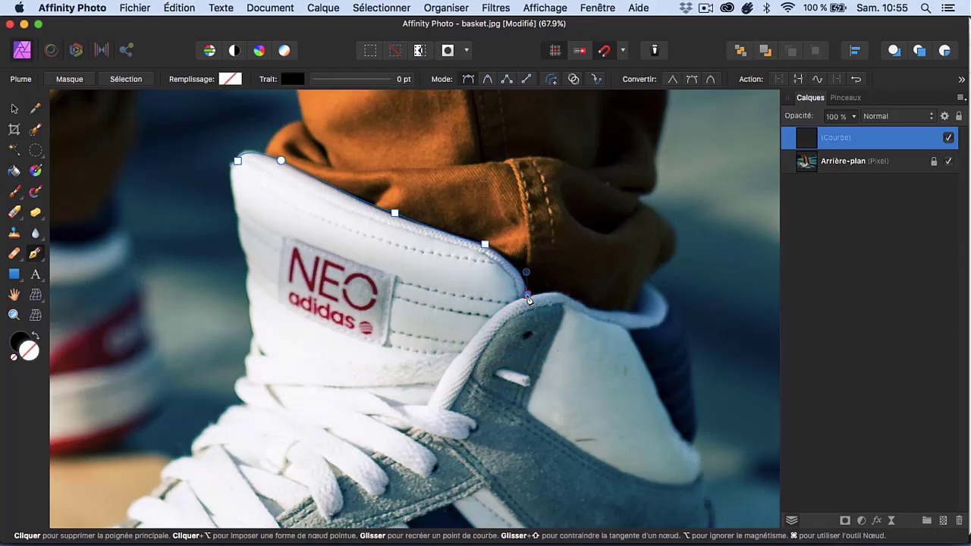
click(527, 297)
Curve the path over the first hump of the collar, adjust the new node onto the white edge, and retract its outgoing handle
drag(597, 310, 627, 342)
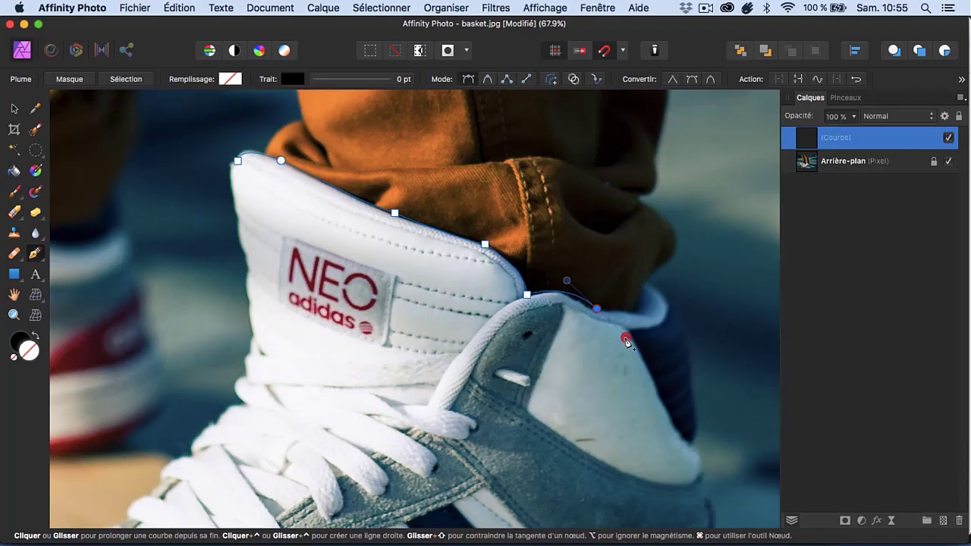
key(space)
mouse_move(626, 342)
mouse_down()
mouse_move(617, 340)
mouse_move(644, 344)
mouse_move(666, 267)
mouse_move(627, 355)
mouse_move(621, 336)
mouse_up()
key(space)
click(589, 306)
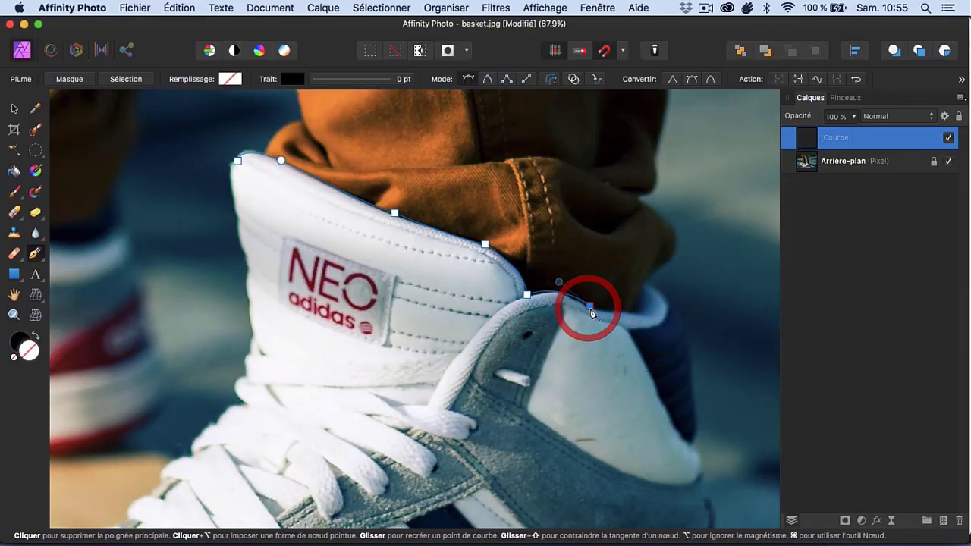
key(alt)
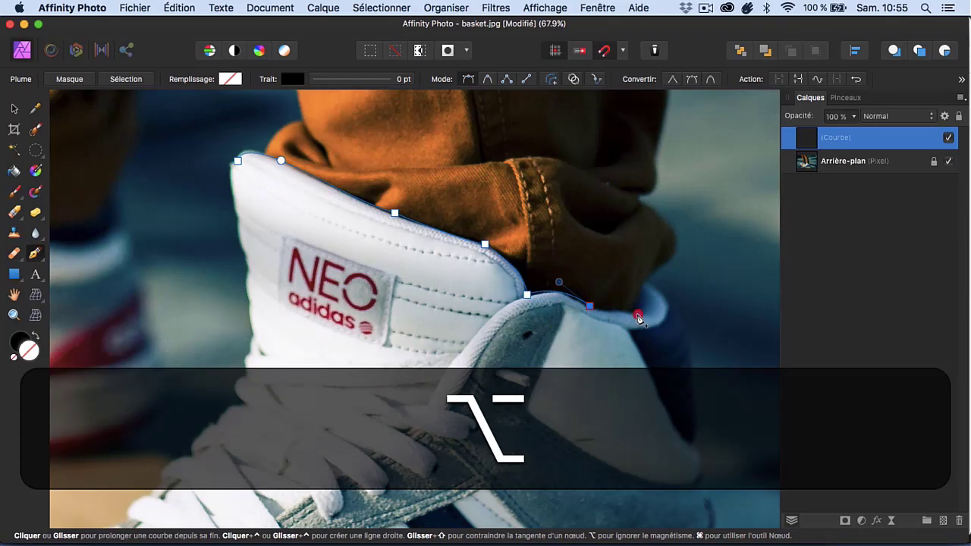
Trace the collar's inner edge below the trouser cuff and up to its rear tip, making both nodes corners
mouse_move(639, 318)
mouse_down()
mouse_move(651, 317)
mouse_move(648, 305)
mouse_up()
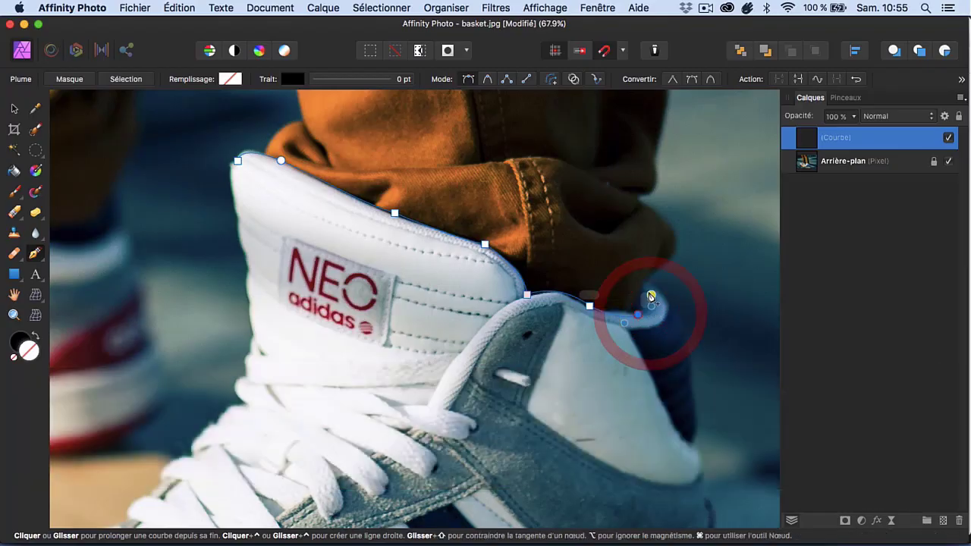
click(639, 315)
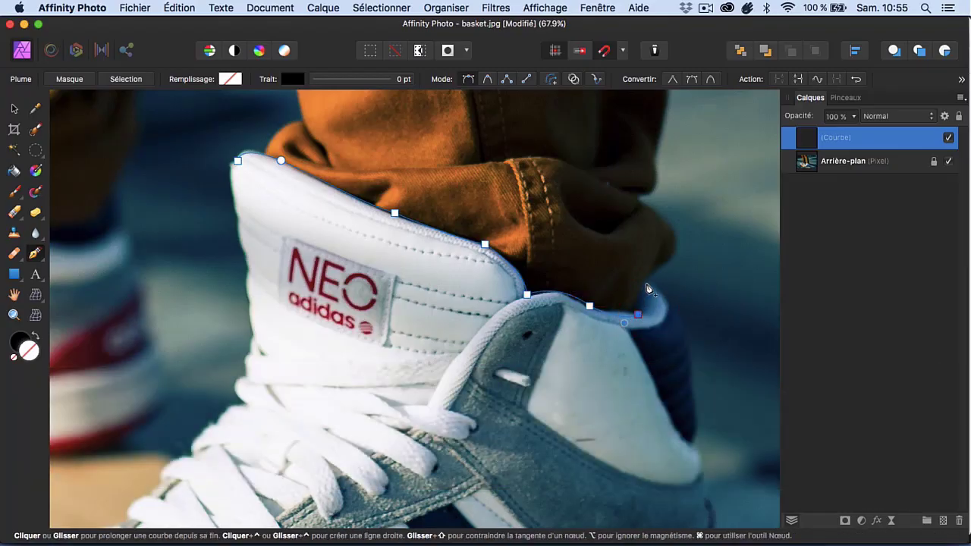
drag(640, 280, 630, 267)
click(639, 282)
Continue the path from the collar's rear tip down the dark padding to the upper heel with two curved segments
drag(688, 339, 698, 393)
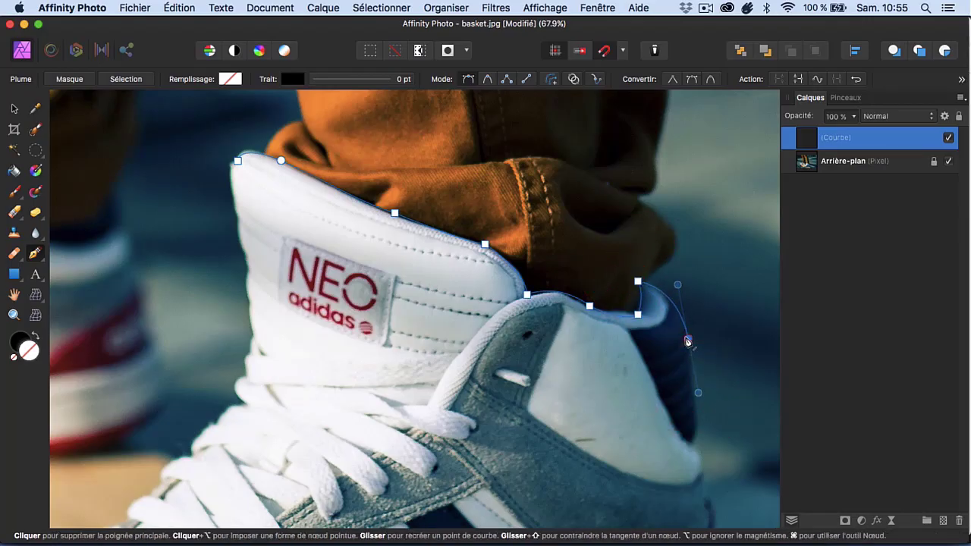
click(689, 343)
scroll(688, 343, down, 3)
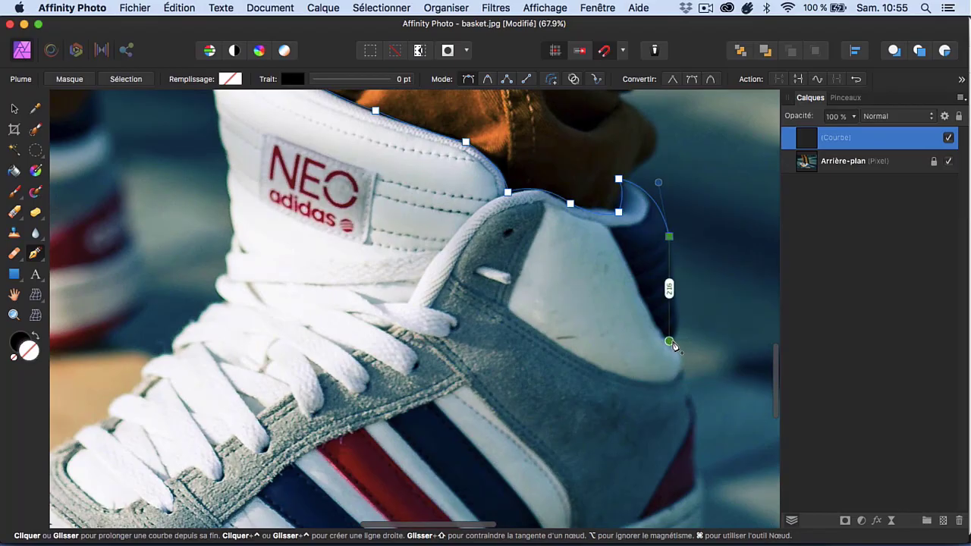
mouse_move(676, 341)
mouse_down()
mouse_move(673, 370)
mouse_move(677, 343)
mouse_up()
Trace the back of the heel down past the red patch and around to the sole's rear lower corner
scroll(677, 342, down, 5)
scroll(677, 341, right, 3)
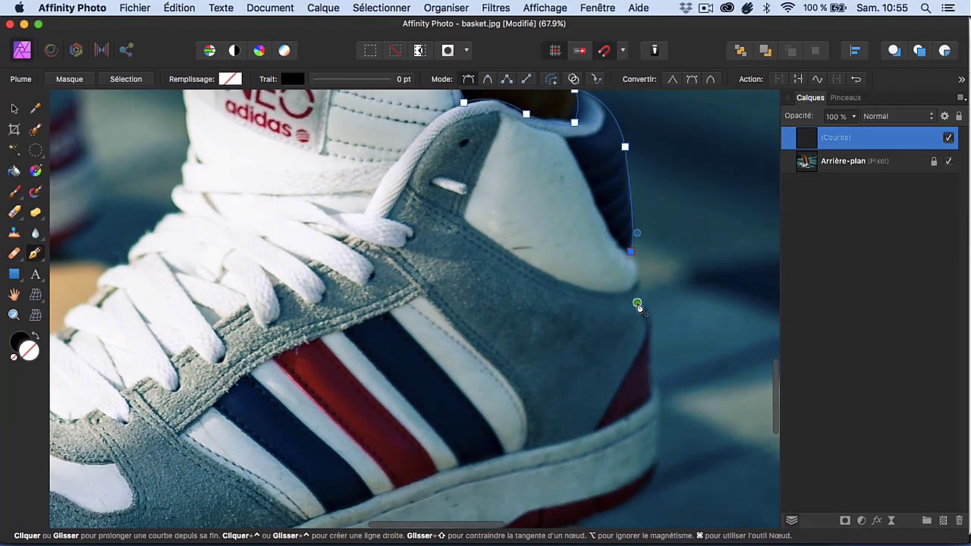
scroll(641, 304, down, 10)
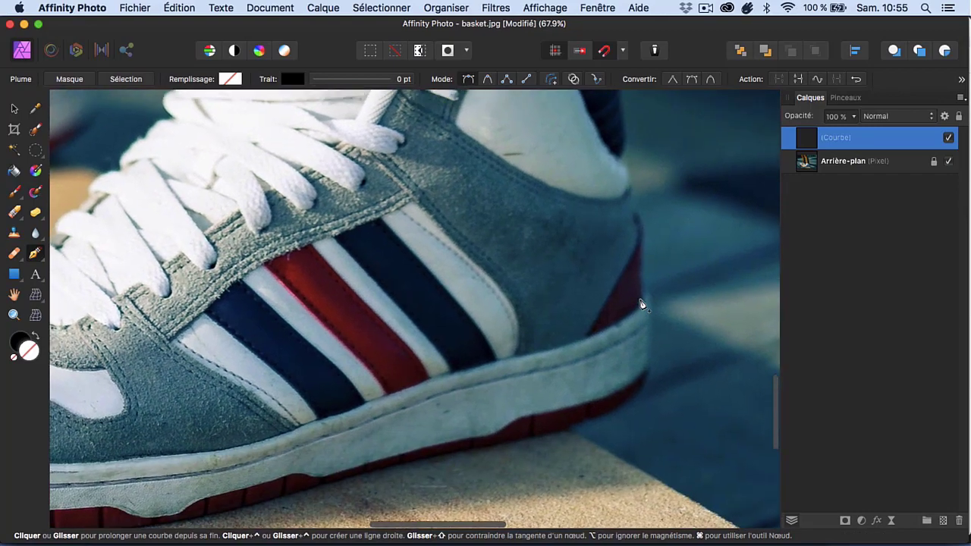
scroll(641, 303, up, 5)
scroll(641, 304, right, 2)
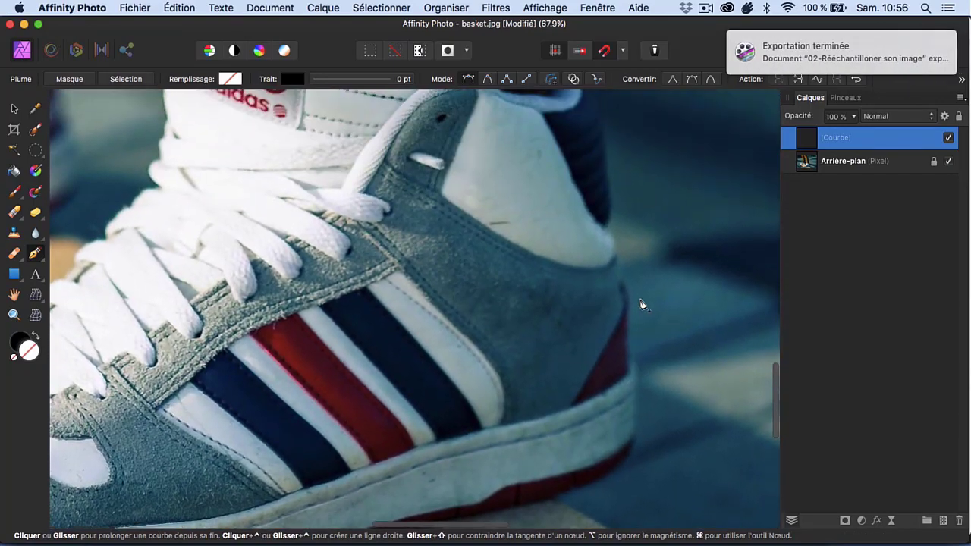
key(space)
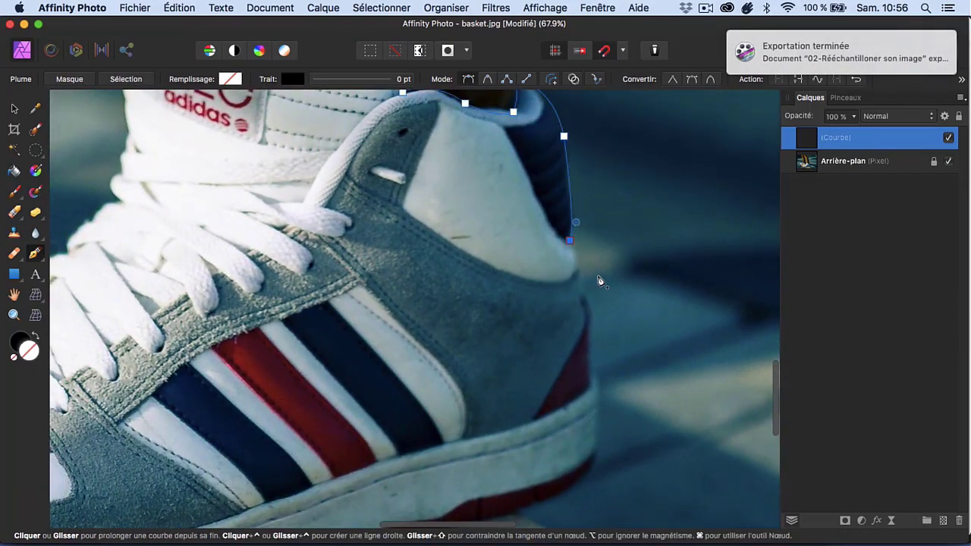
drag(581, 287, 581, 303)
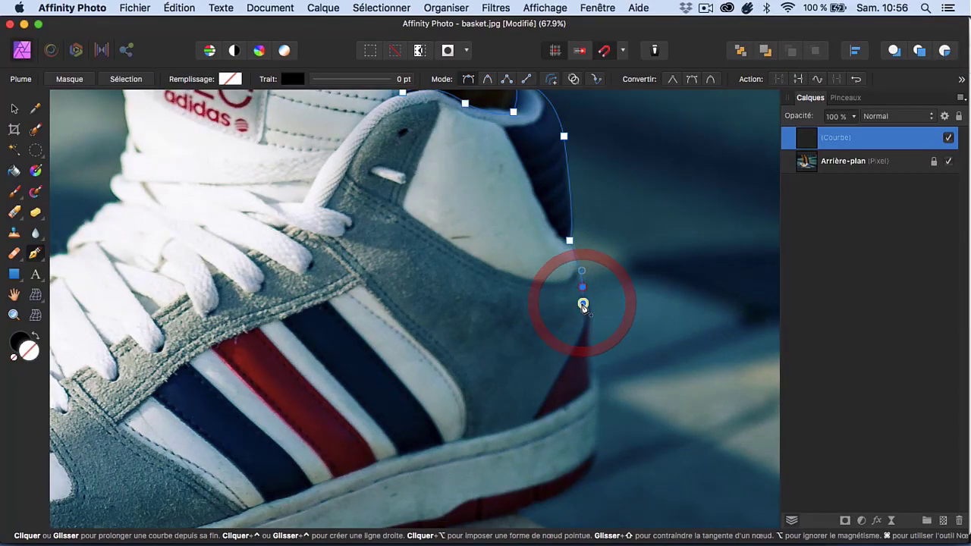
key(alt)
alt+click(582, 289)
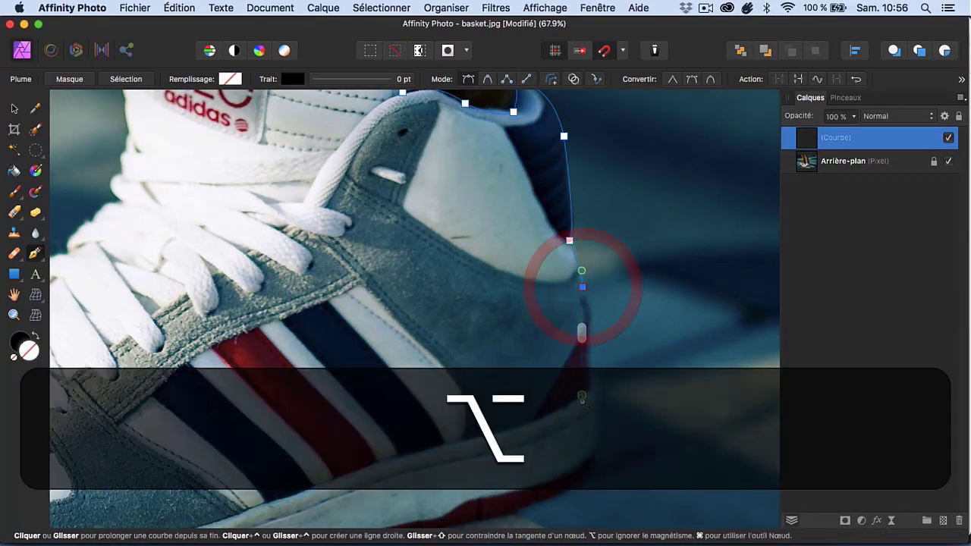
drag(597, 377, 597, 390)
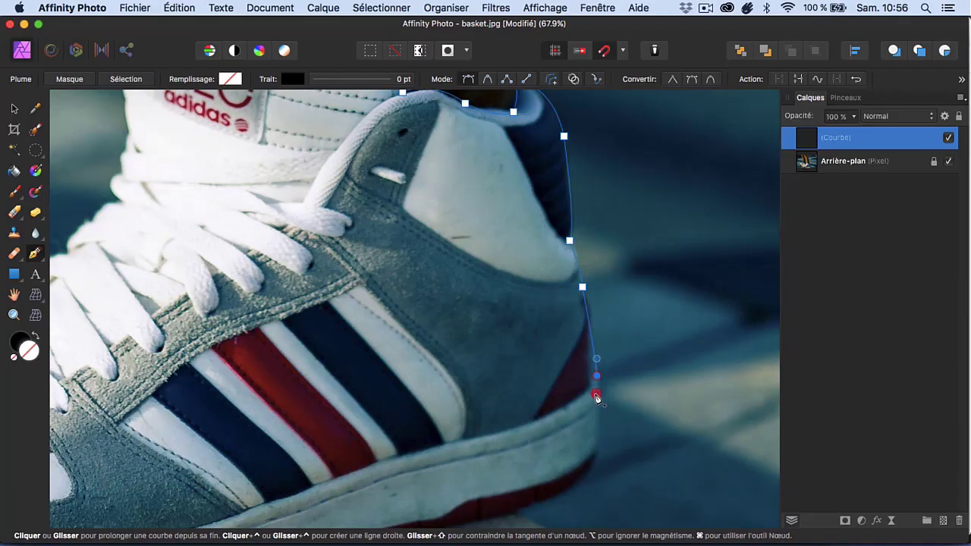
alt+click(597, 376)
drag(582, 479, 557, 507)
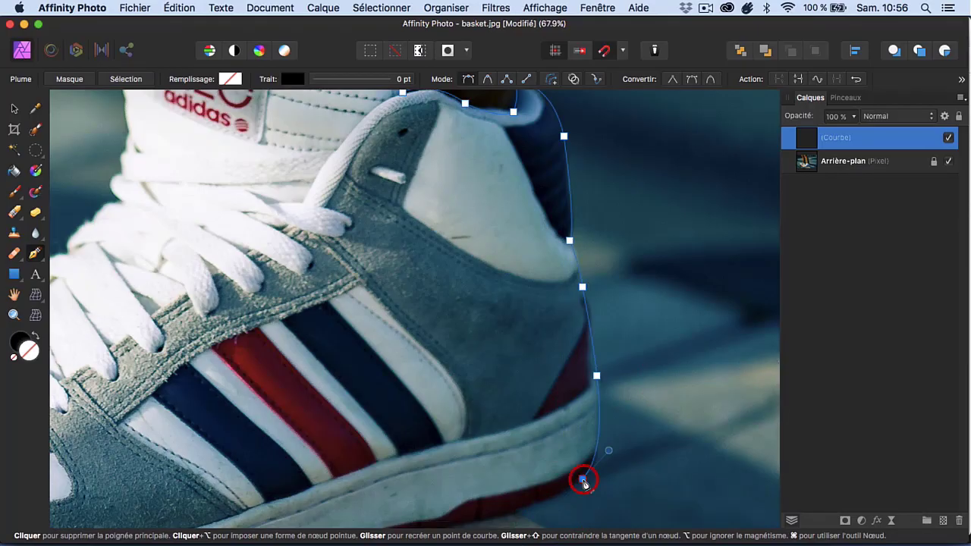
Follow the sole's lower edge along the skateboard from the heel to the forefoot with two curved segments, retracting their outgoing handles
scroll(577, 479, down, 5)
scroll(577, 479, left, 5)
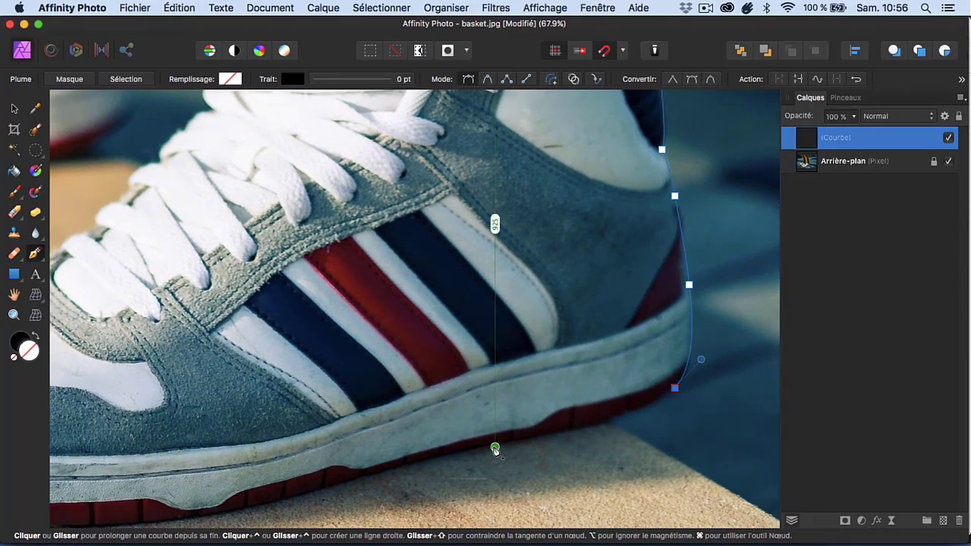
key(alt)
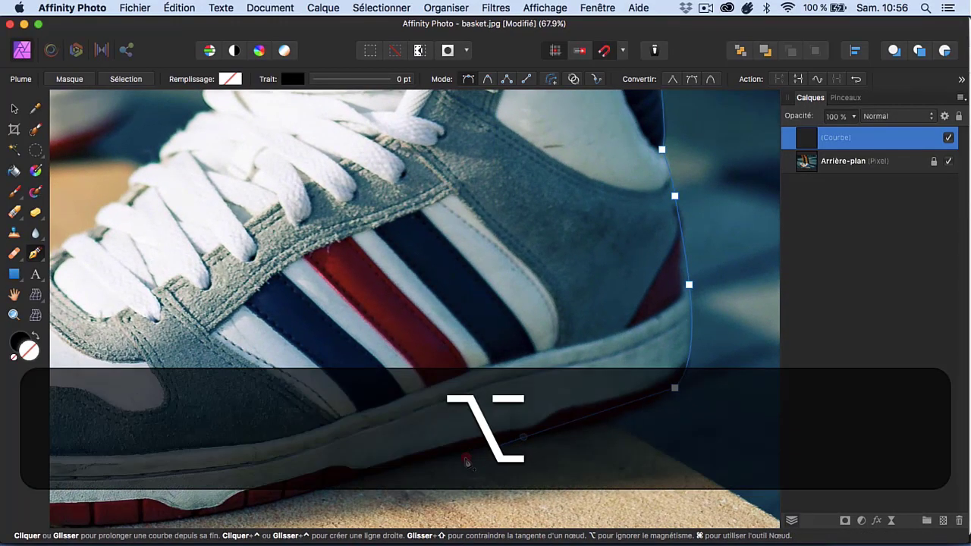
drag(467, 461, 373, 469)
scroll(429, 470, left, 4)
scroll(429, 471, down, 3)
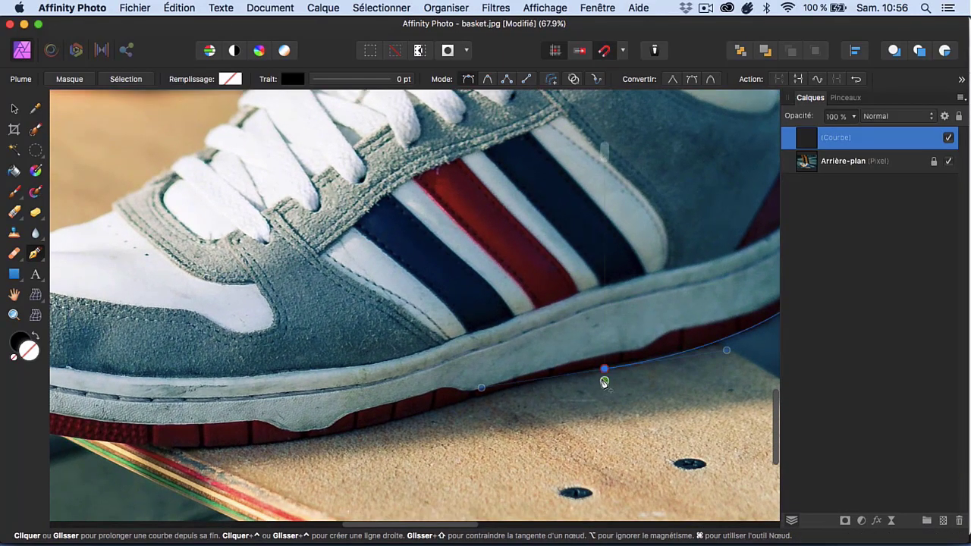
click(604, 371)
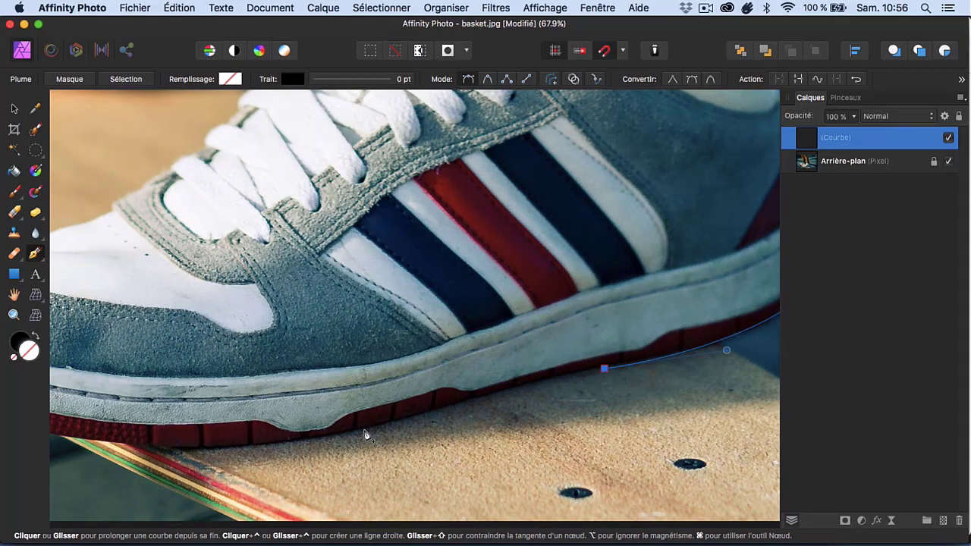
drag(365, 432, 308, 452)
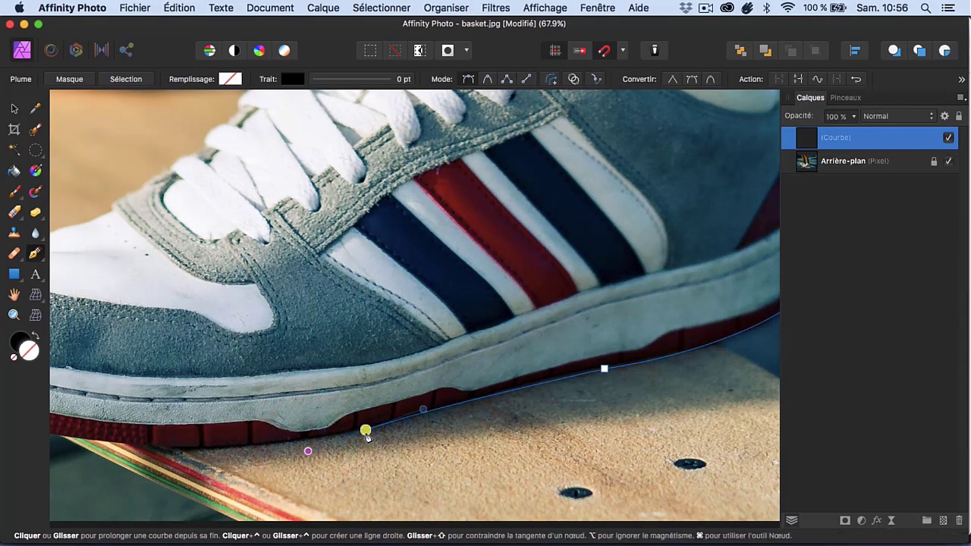
click(366, 432)
Try to extend the path under the forefoot to where the red sole meets the skateboard's striped edge
scroll(364, 434, left, 5)
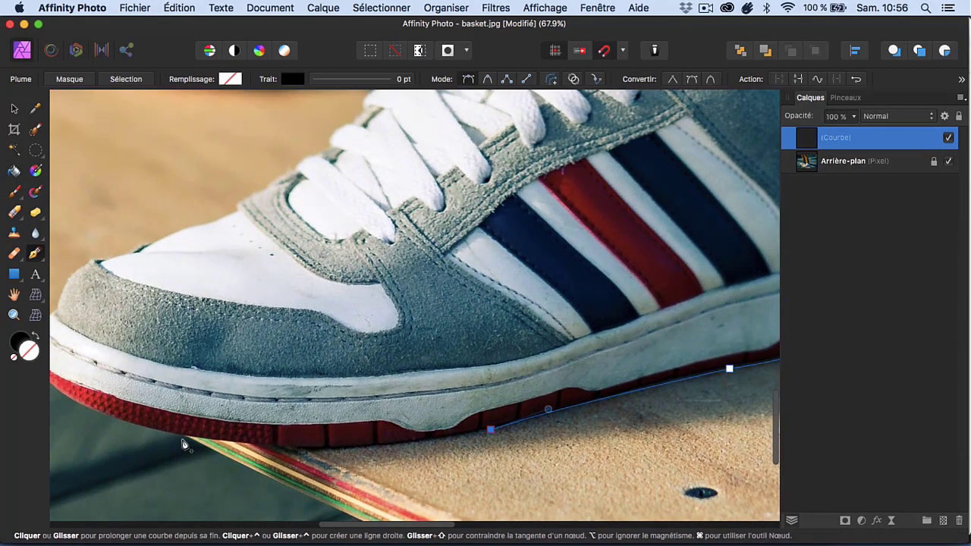
drag(182, 437, 148, 429)
click(182, 438)
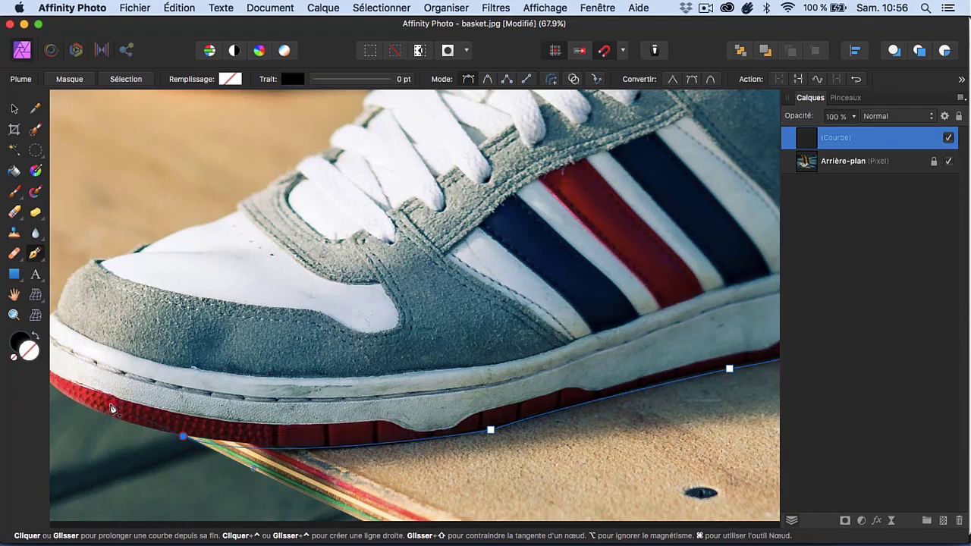
scroll(104, 404, left, 4)
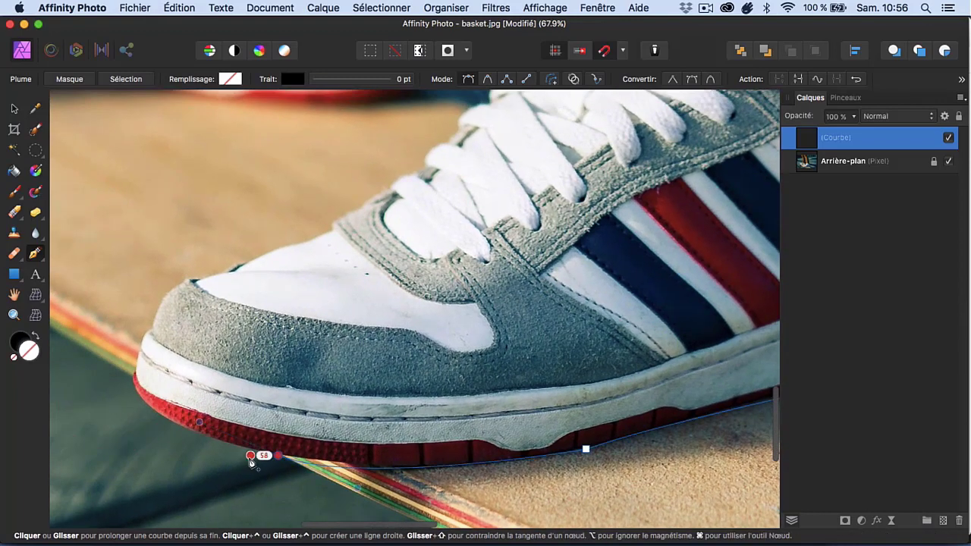
key(super+z)
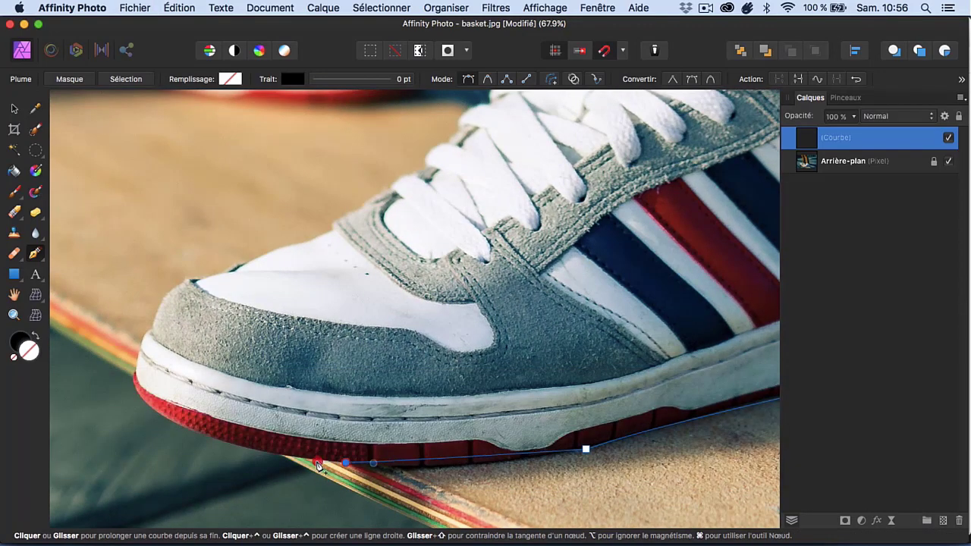
Retract the outgoing handle of the node under the forefoot, then curve the path around the red toe sole to its front tip
click(275, 451)
key(BackSpace)
click(345, 462)
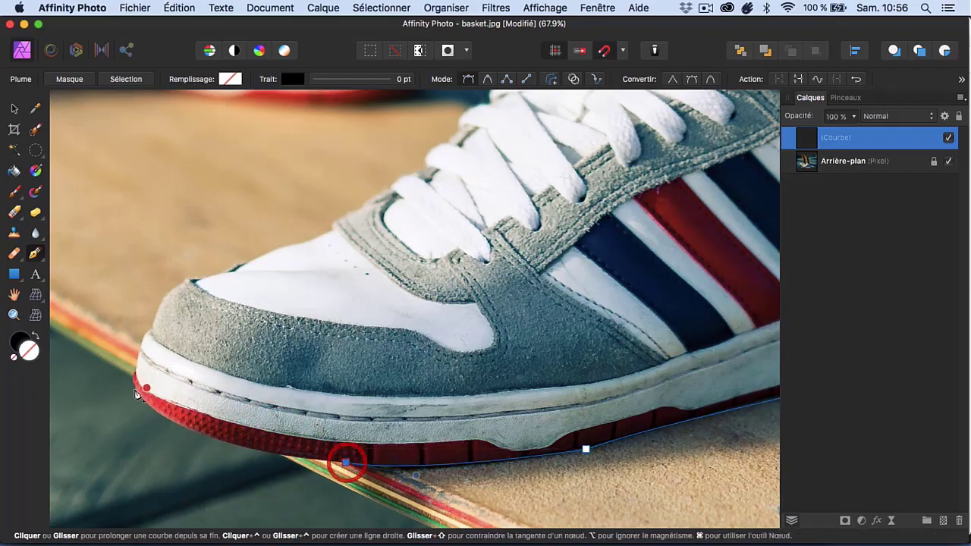
drag(134, 376, 136, 303)
click(135, 373)
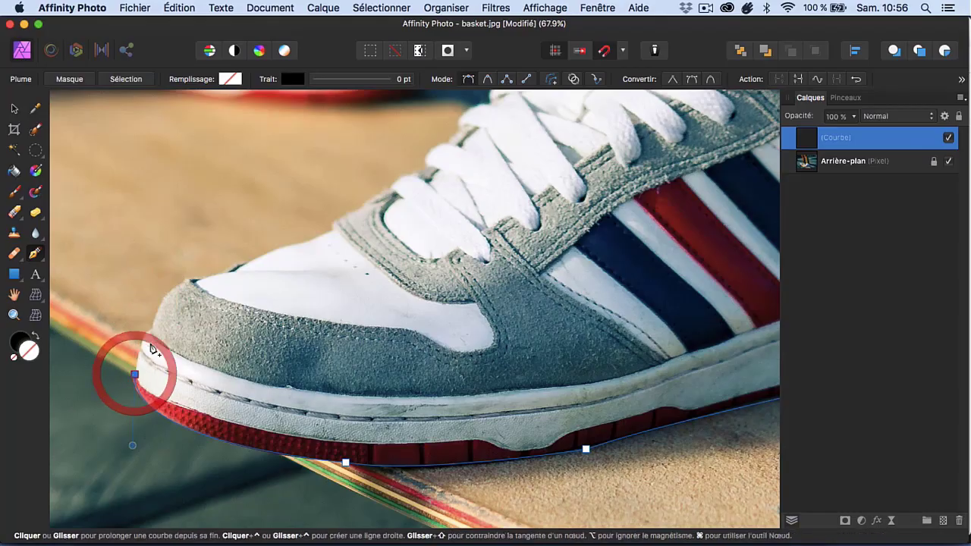
Extend the path up the front of the white rubber edge to the base of the grey suede toe cap, without an outgoing handle
click(145, 336)
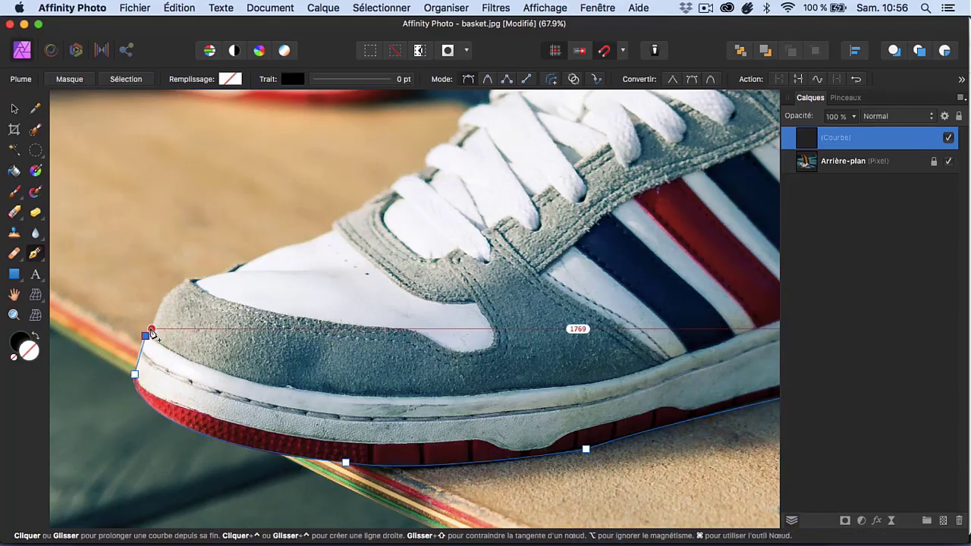
key(super+z)
scroll(152, 332, up, 3)
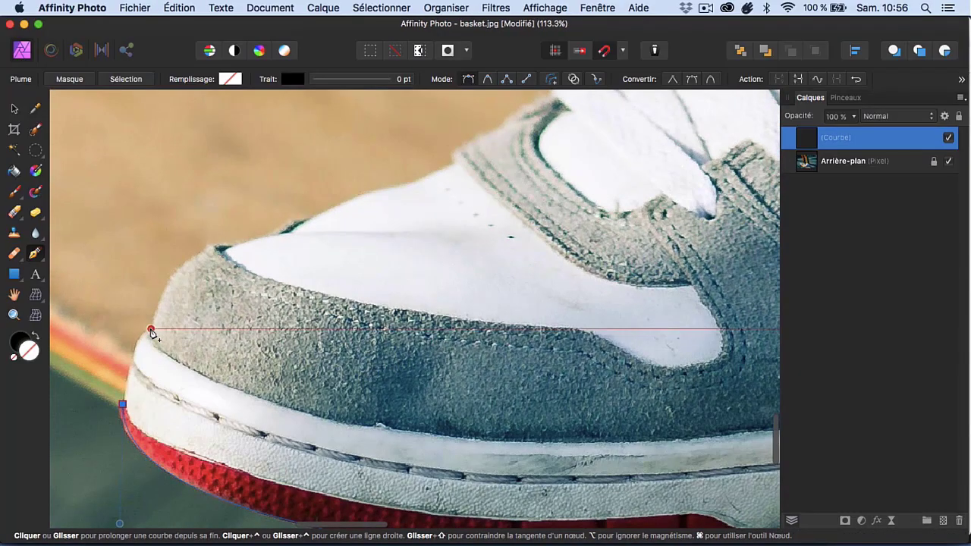
drag(150, 334, 164, 322)
key(alt)
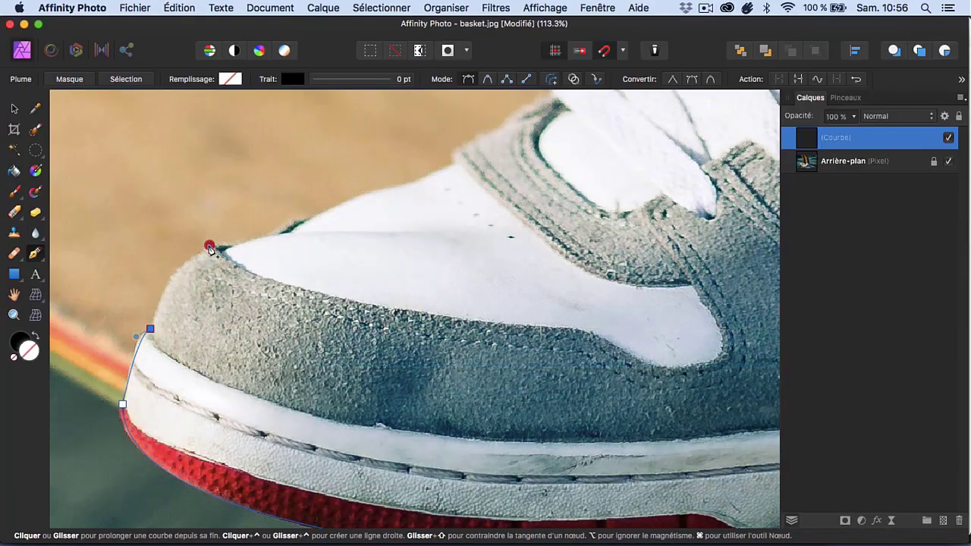
Curve the path over the grey suede toe cap to its top and across the small dark notch, retracting each outgoing handle
drag(210, 246, 251, 236)
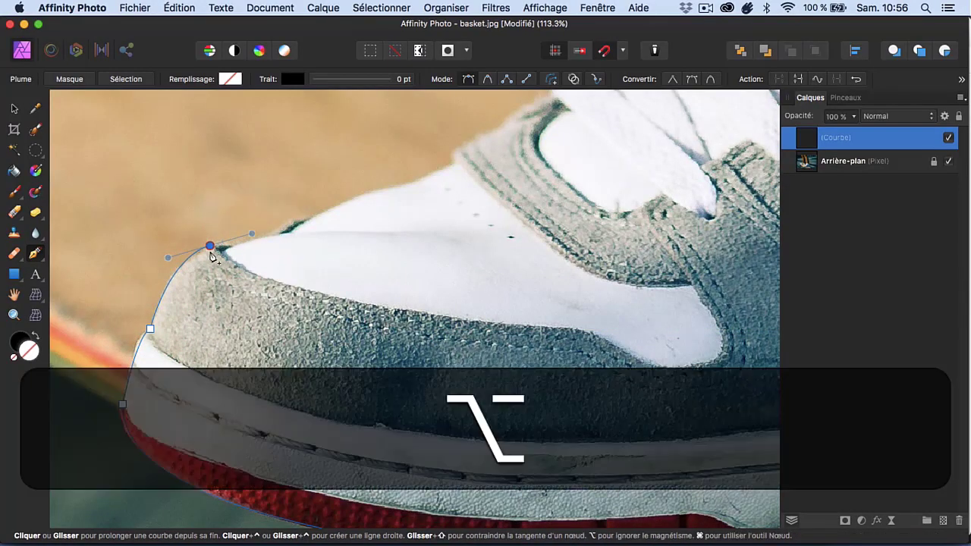
alt+click(210, 246)
key(super+z)
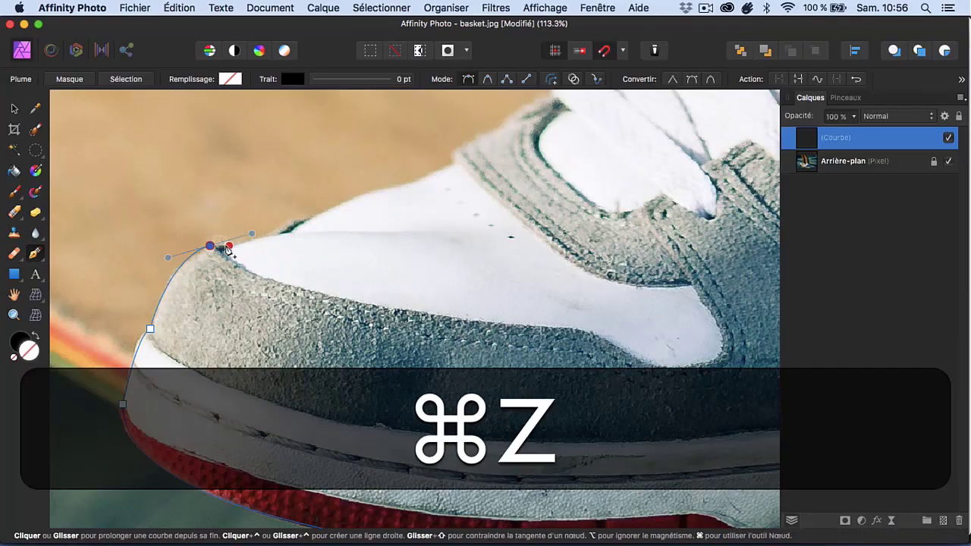
click(210, 246)
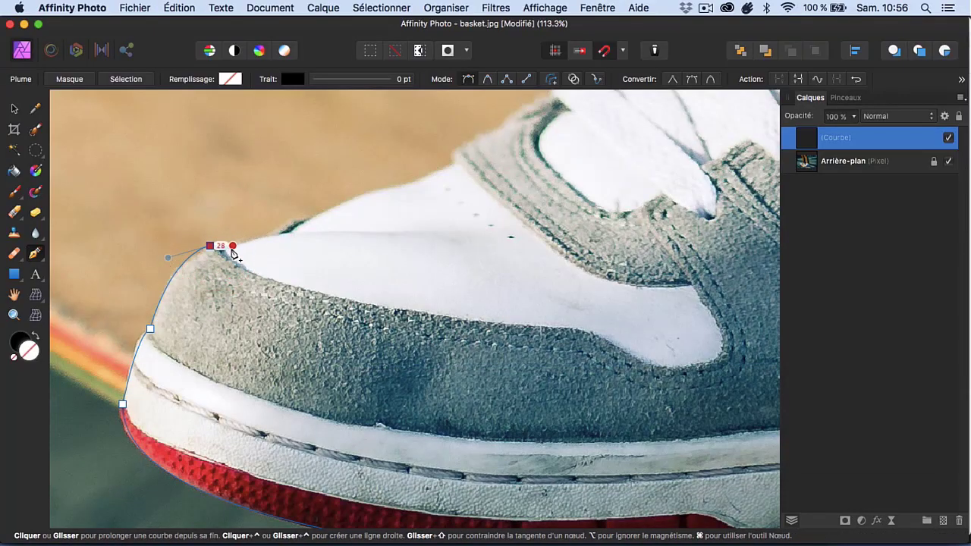
drag(233, 245, 243, 251)
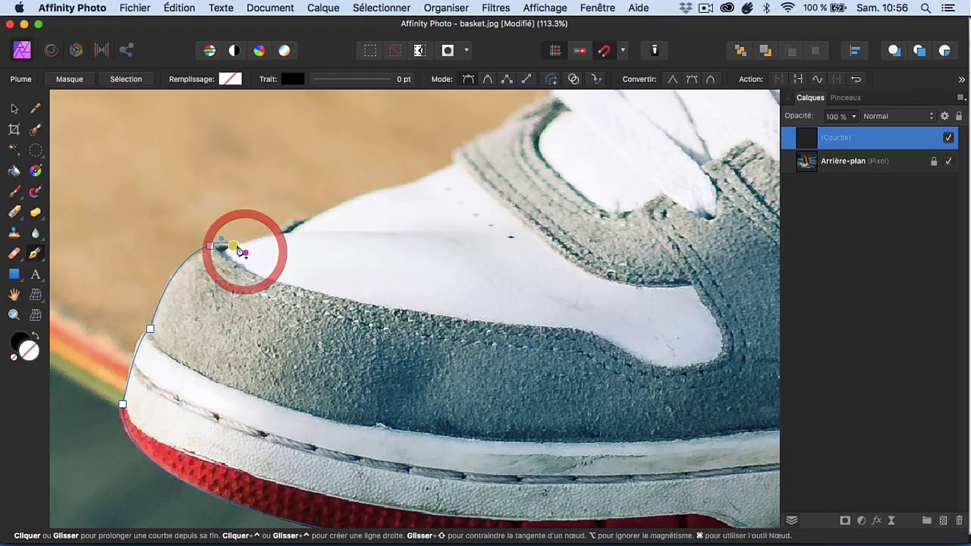
click(233, 246)
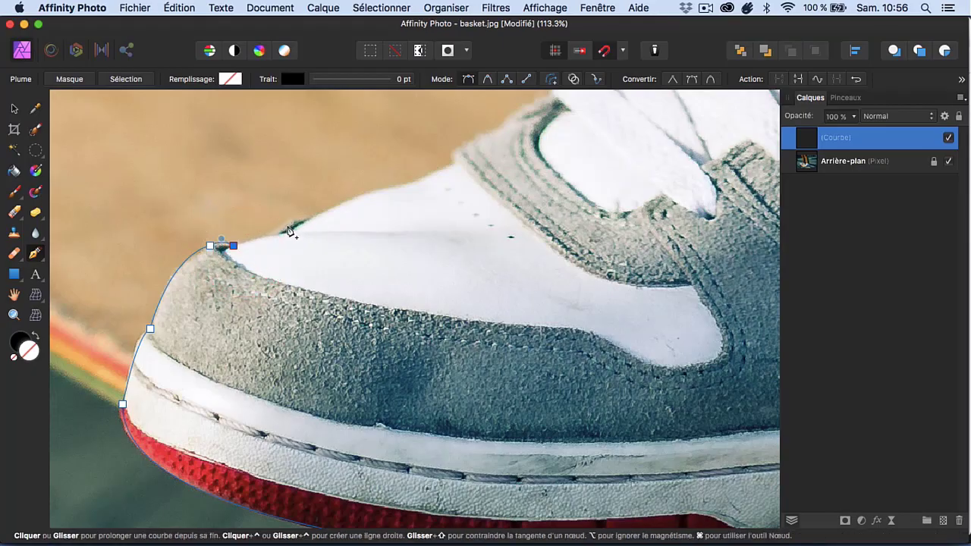
Trace the upper edge of the white toe box from the dark notch to the base of the grey lace panel
drag(302, 220, 328, 211)
click(302, 219)
drag(405, 182, 435, 182)
click(405, 182)
scroll(406, 188, up, 5)
scroll(406, 188, right, 3)
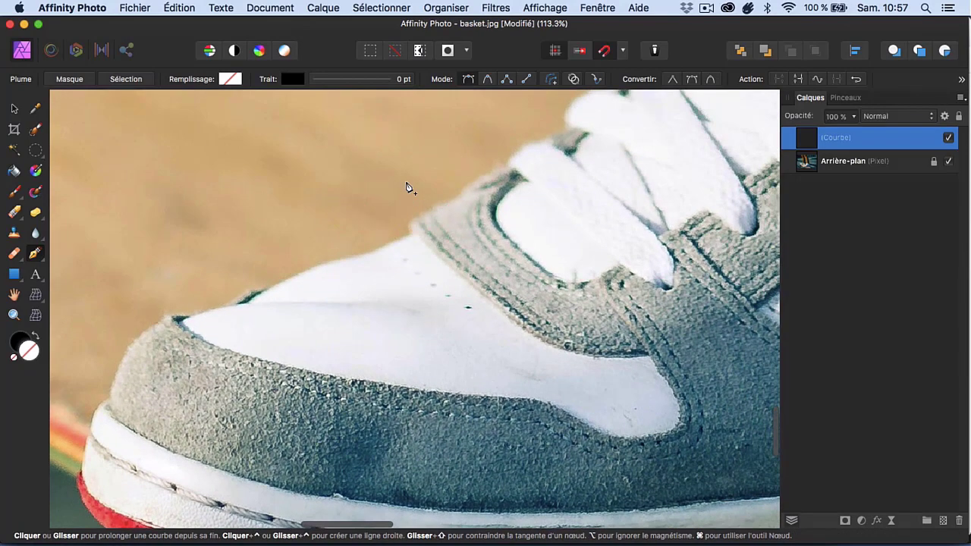
click(407, 233)
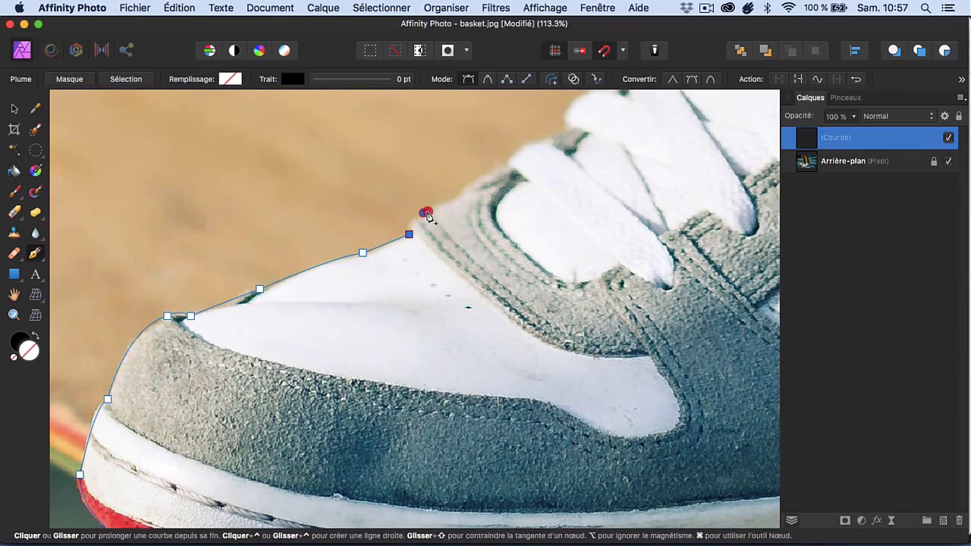
Trace the outer edge of the grey suede lace panel and continue the path to the top of the lowest lace
drag(422, 213, 447, 206)
scroll(447, 206, up, 5)
scroll(446, 205, right, 4)
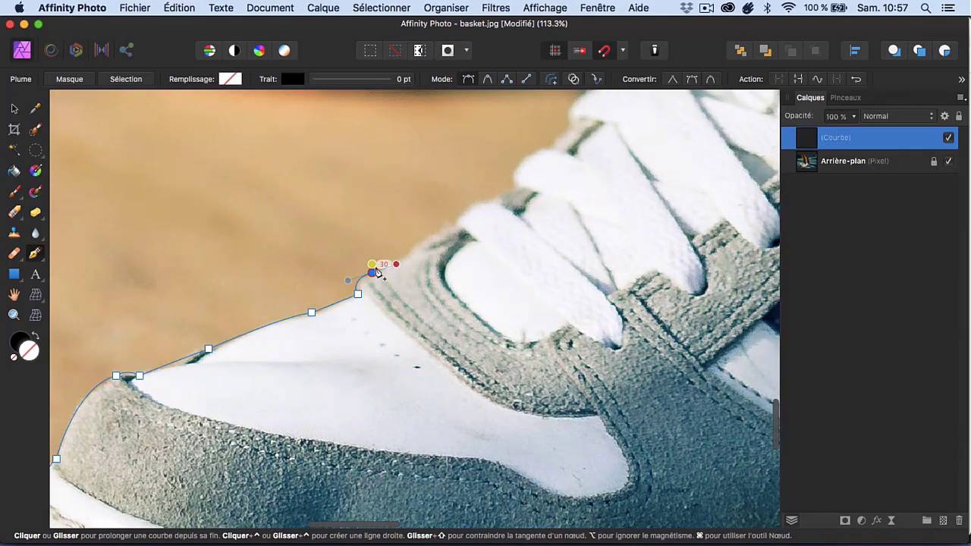
click(373, 272)
click(409, 252)
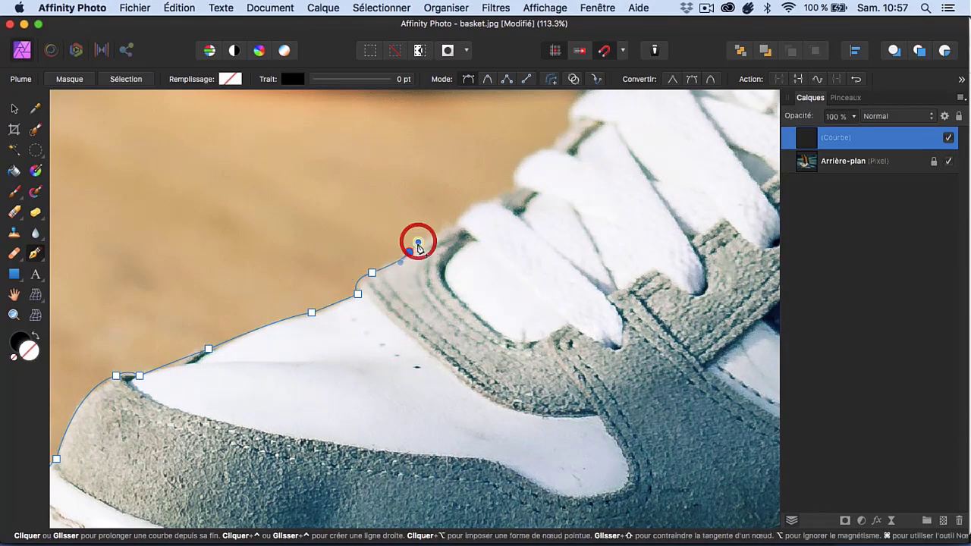
click(457, 220)
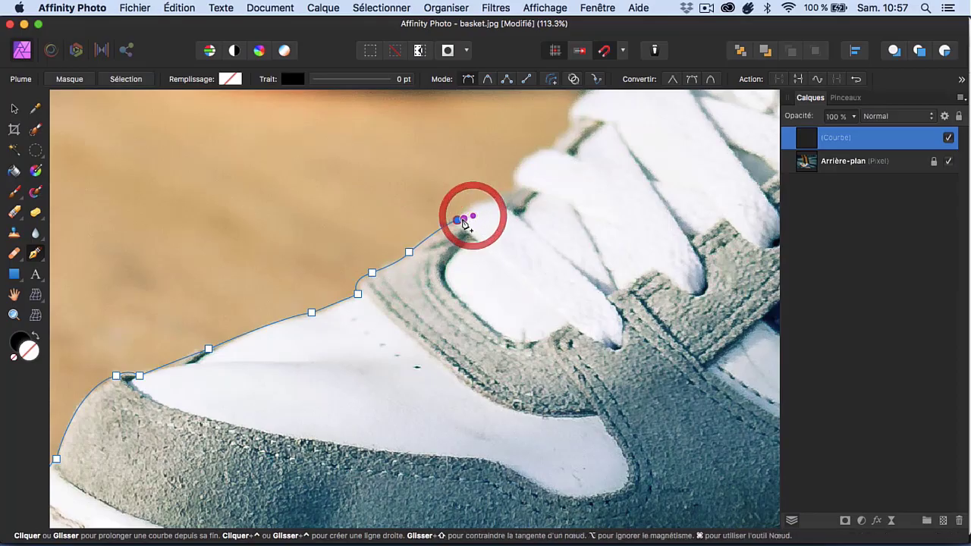
click(500, 195)
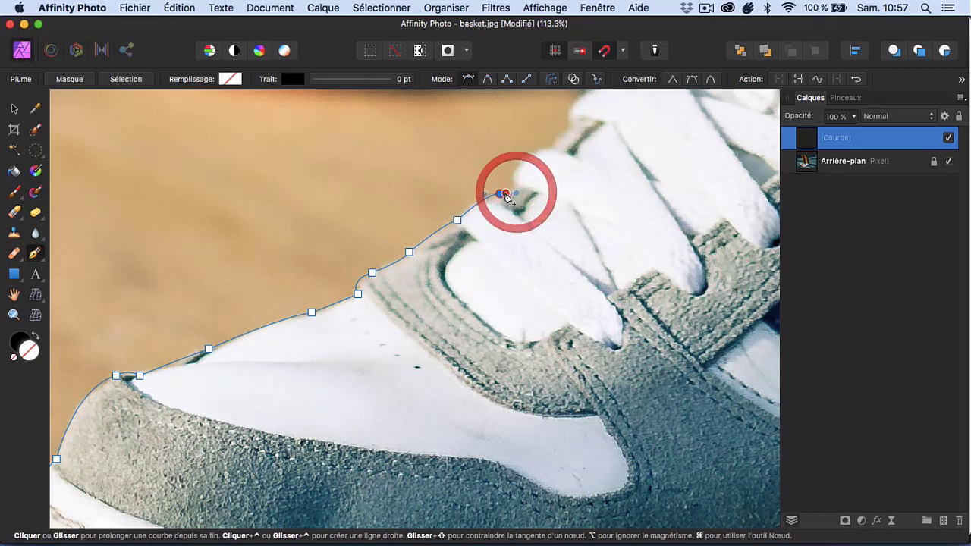
Trace the path around the second lace from the bottom and up to the start of the third, retracting the curve's outgoing handle
scroll(489, 208, up, 3)
scroll(489, 208, right, 3)
click(446, 269)
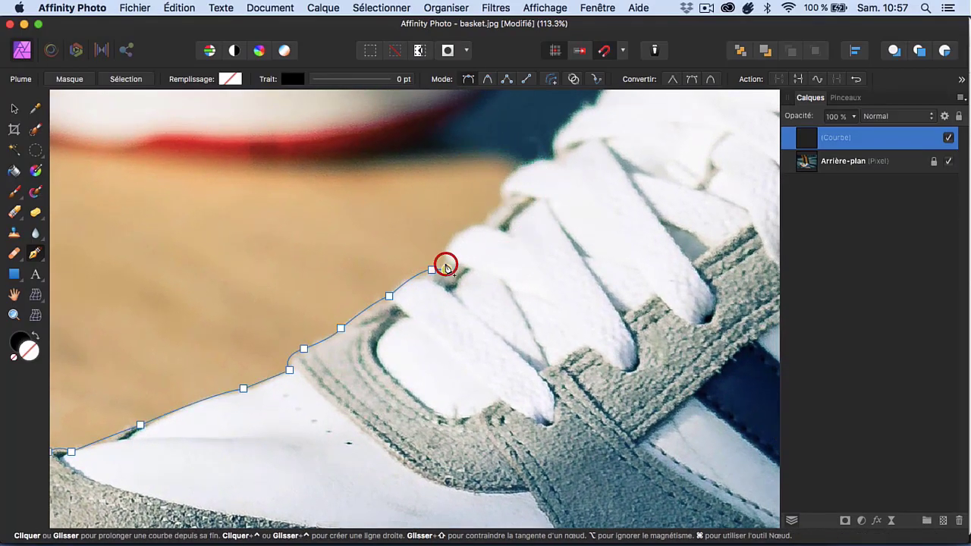
drag(485, 223, 528, 222)
click(486, 225)
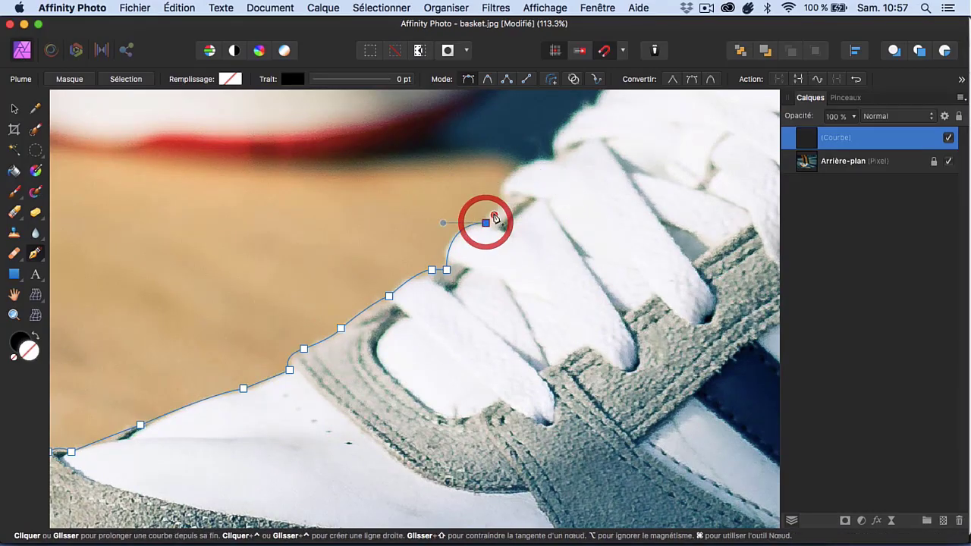
click(500, 205)
Follow the third and fourth laces up to the base of the uppermost lace loop with curved segments, retracting their outgoing handles
scroll(497, 227, up, 3)
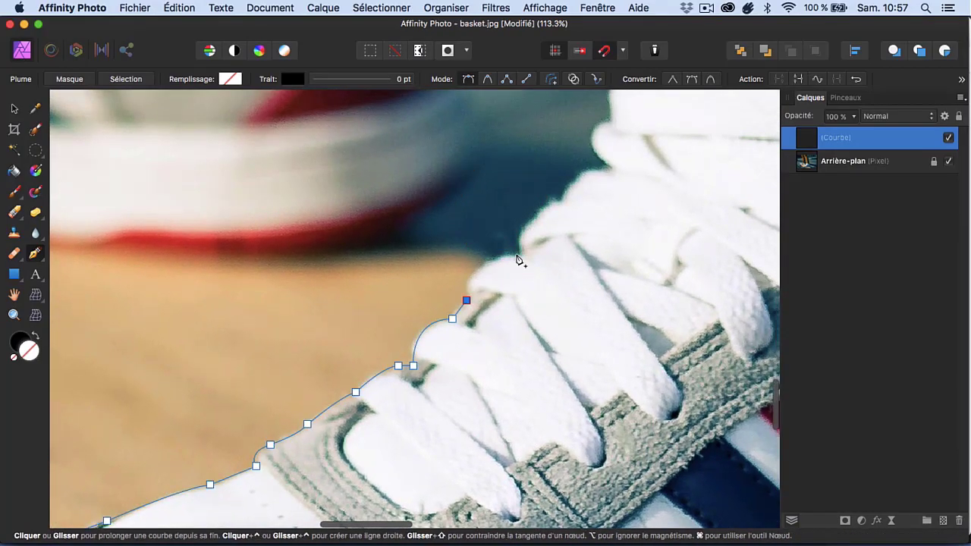
drag(516, 255, 546, 254)
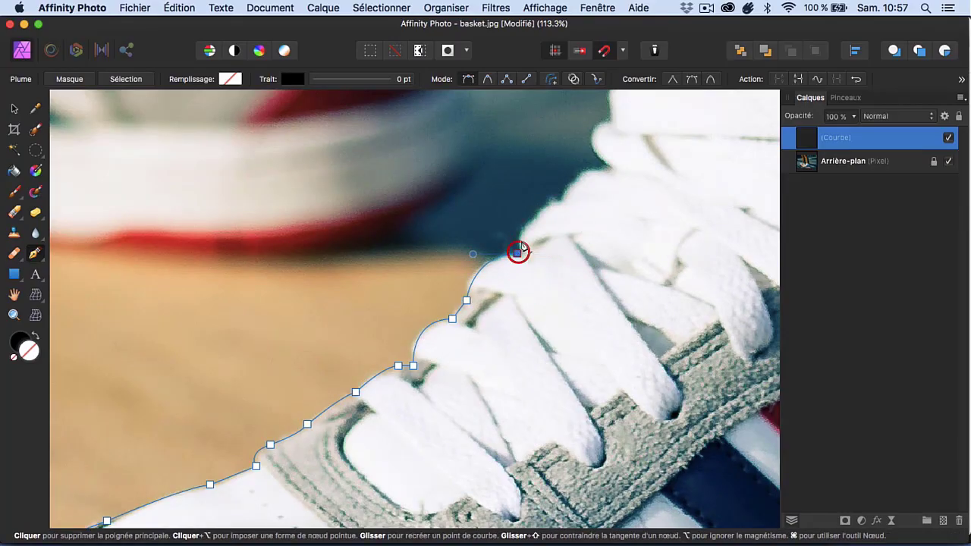
click(519, 251)
drag(585, 199, 585, 196)
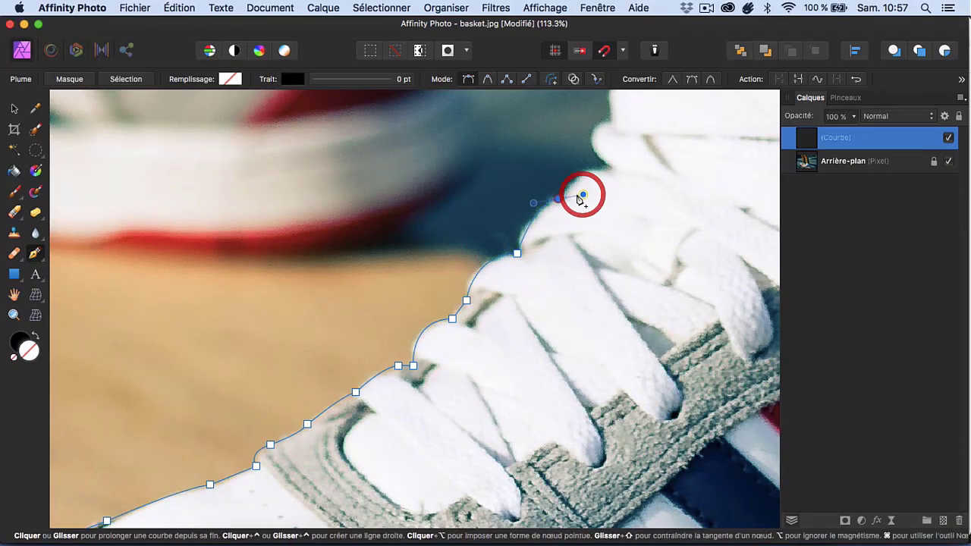
click(559, 199)
scroll(559, 200, up, 3)
scroll(559, 200, right, 1)
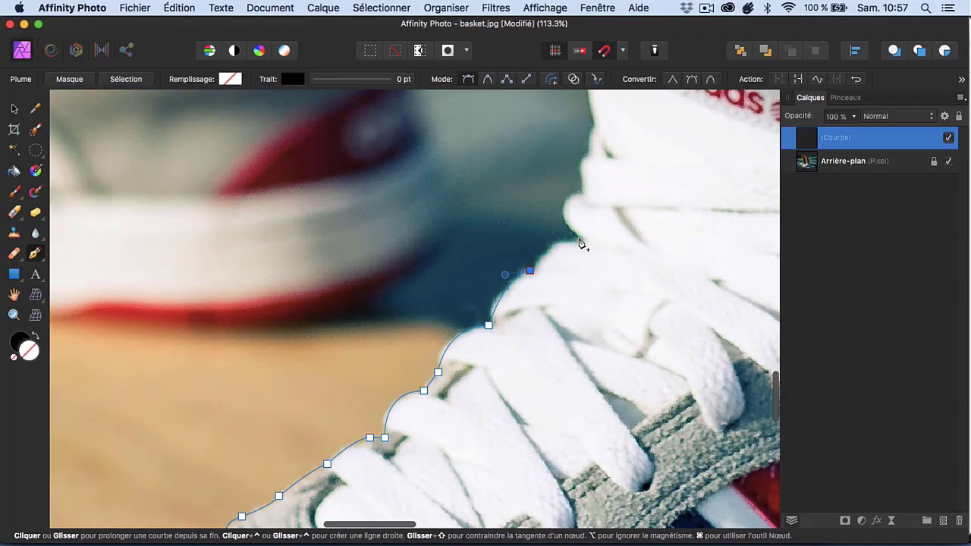
drag(579, 238, 609, 239)
click(578, 239)
Curve the path around the uppermost lace loop and up the lace edge to the base of the white tongue
scroll(576, 239, up, 3)
scroll(576, 240, right, 1)
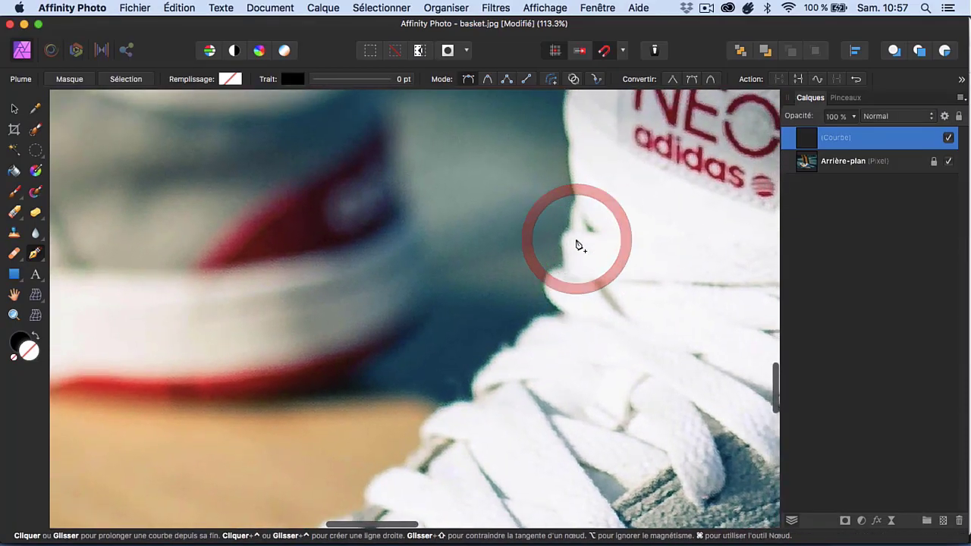
drag(560, 267, 597, 258)
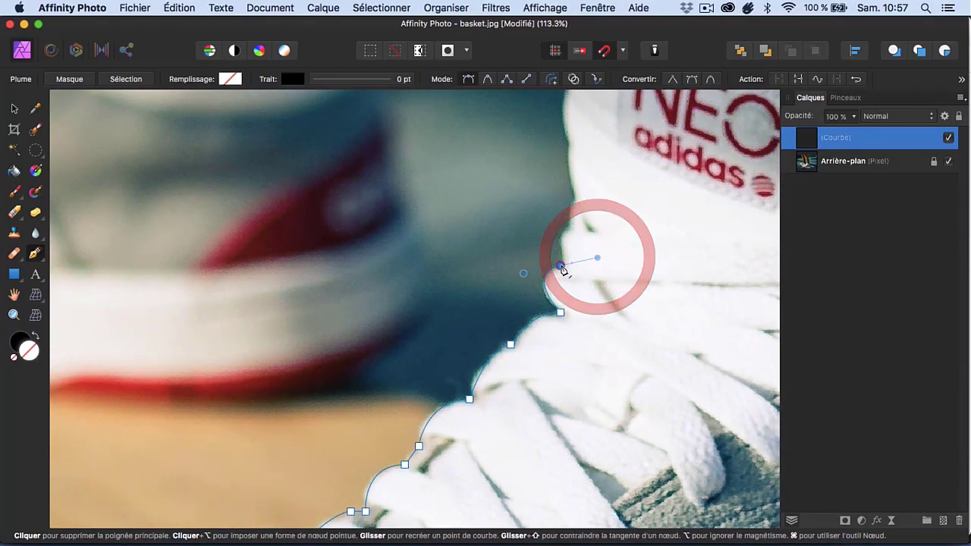
click(561, 268)
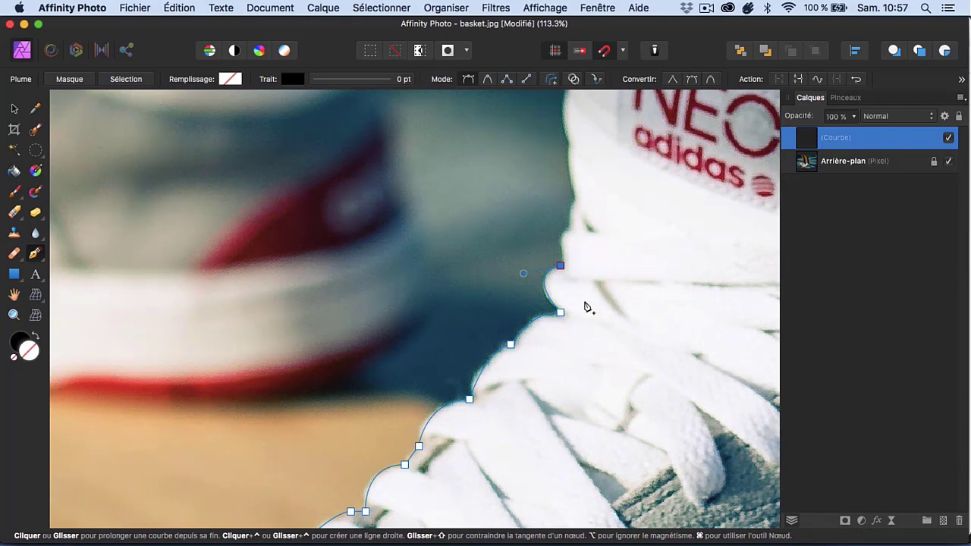
drag(578, 229, 577, 228)
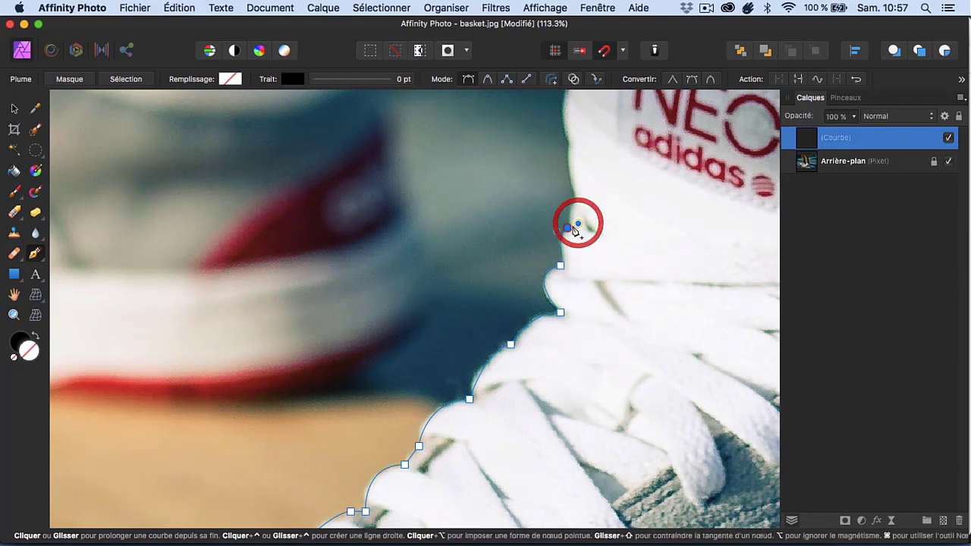
click(568, 227)
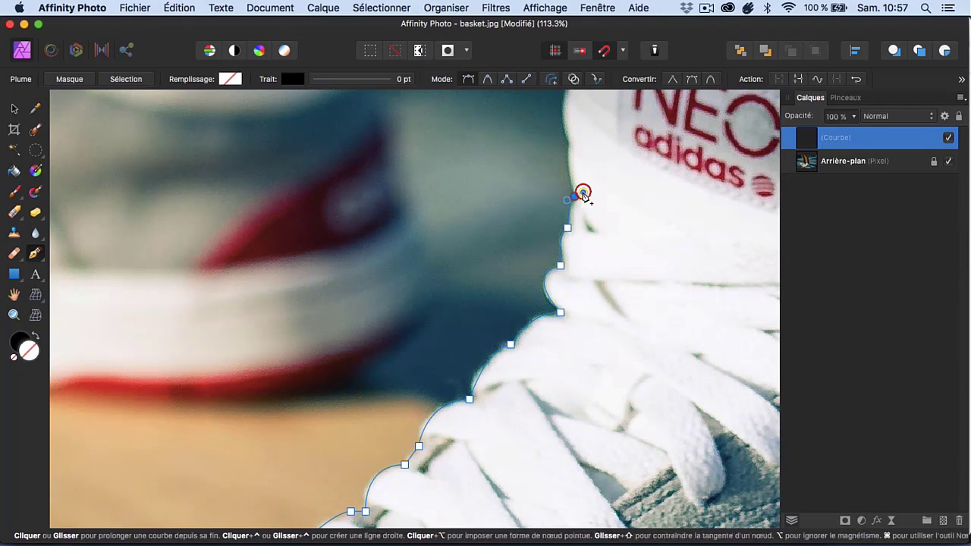
Trace the front edge of the white tongue upward alongside the NEO adidas label with curved segments
scroll(576, 199, up, 3)
drag(559, 298, 556, 236)
click(549, 249)
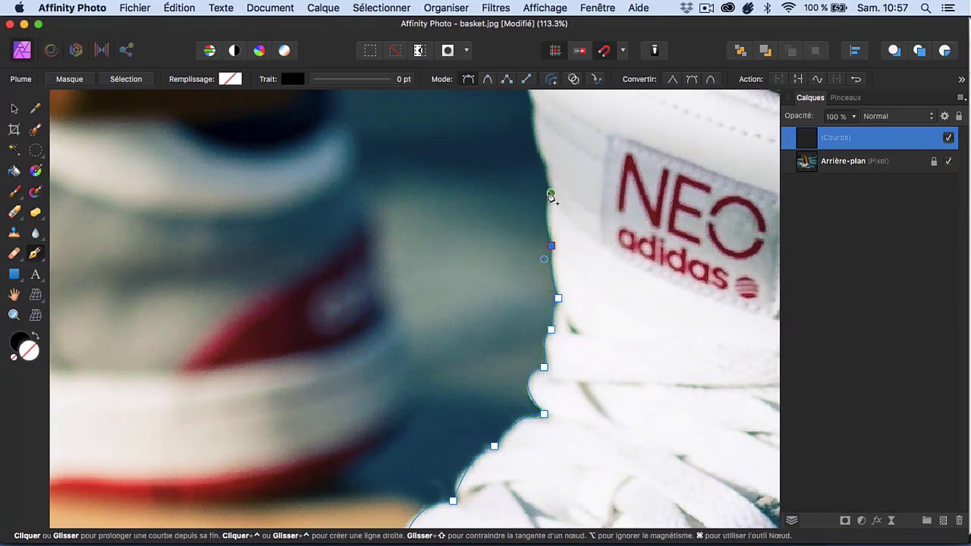
click(554, 191)
click(555, 191)
Continue the path up the tongue's front edge to its top corner, curving in to meet the path's starting node
scroll(554, 194, up, 3)
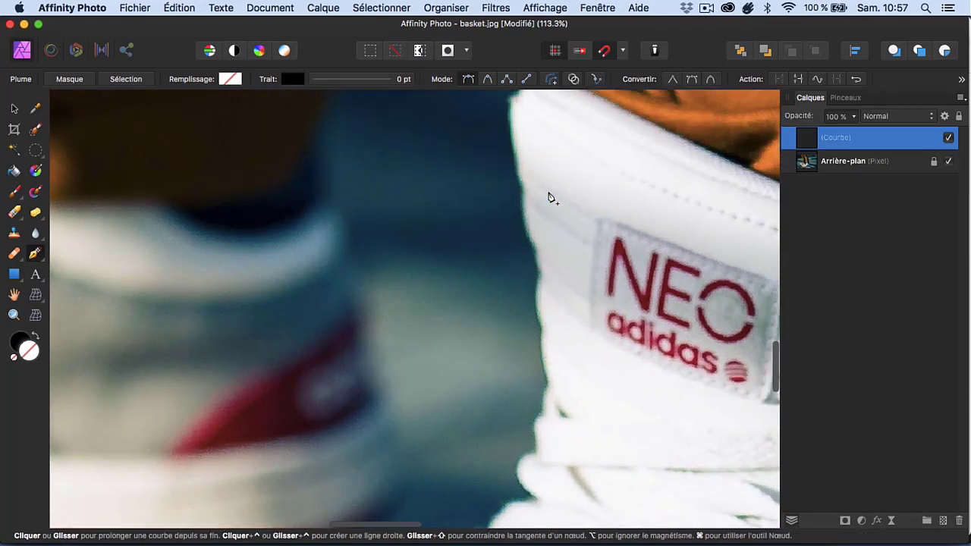
click(522, 190)
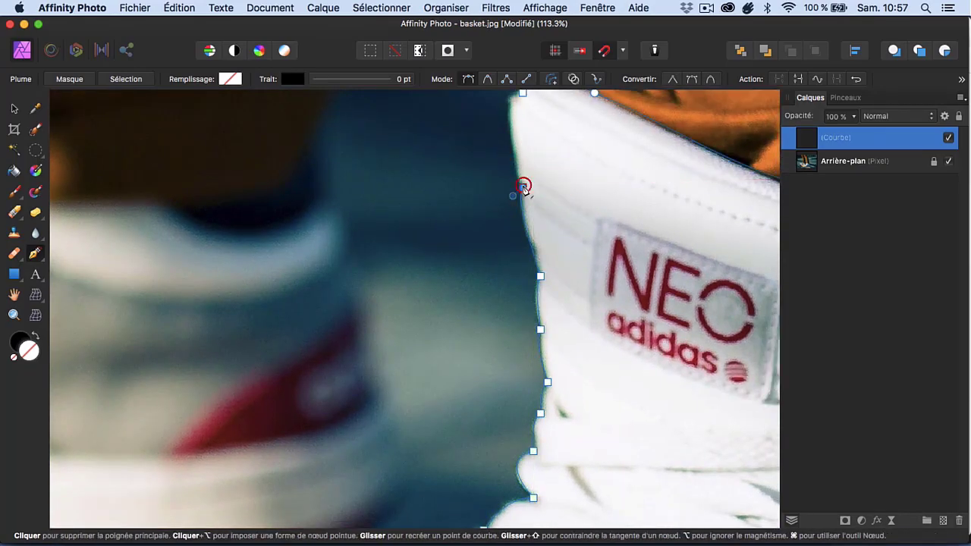
scroll(510, 215, up, 4)
drag(507, 213, 532, 206)
scroll(554, 281, down, 10)
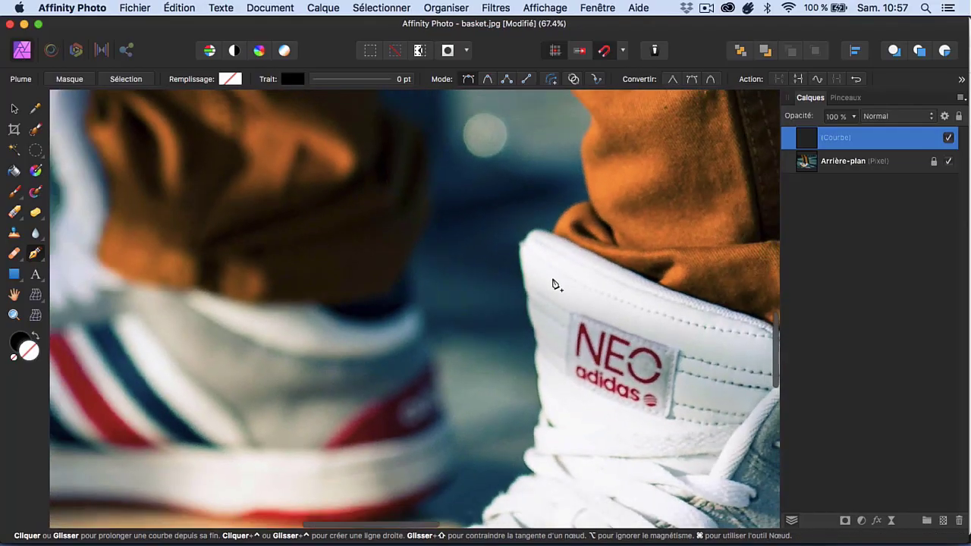
scroll(554, 283, right, 3)
scroll(554, 283, down, 1)
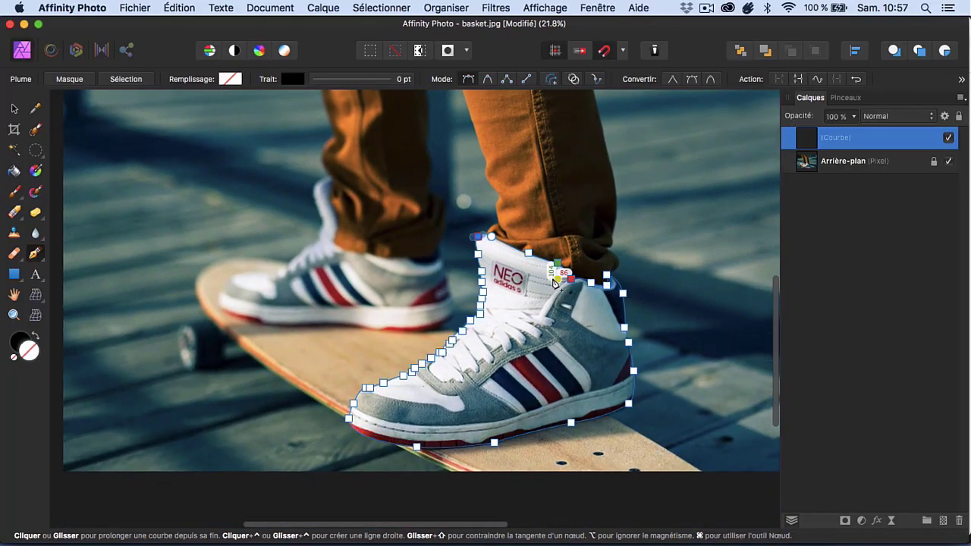